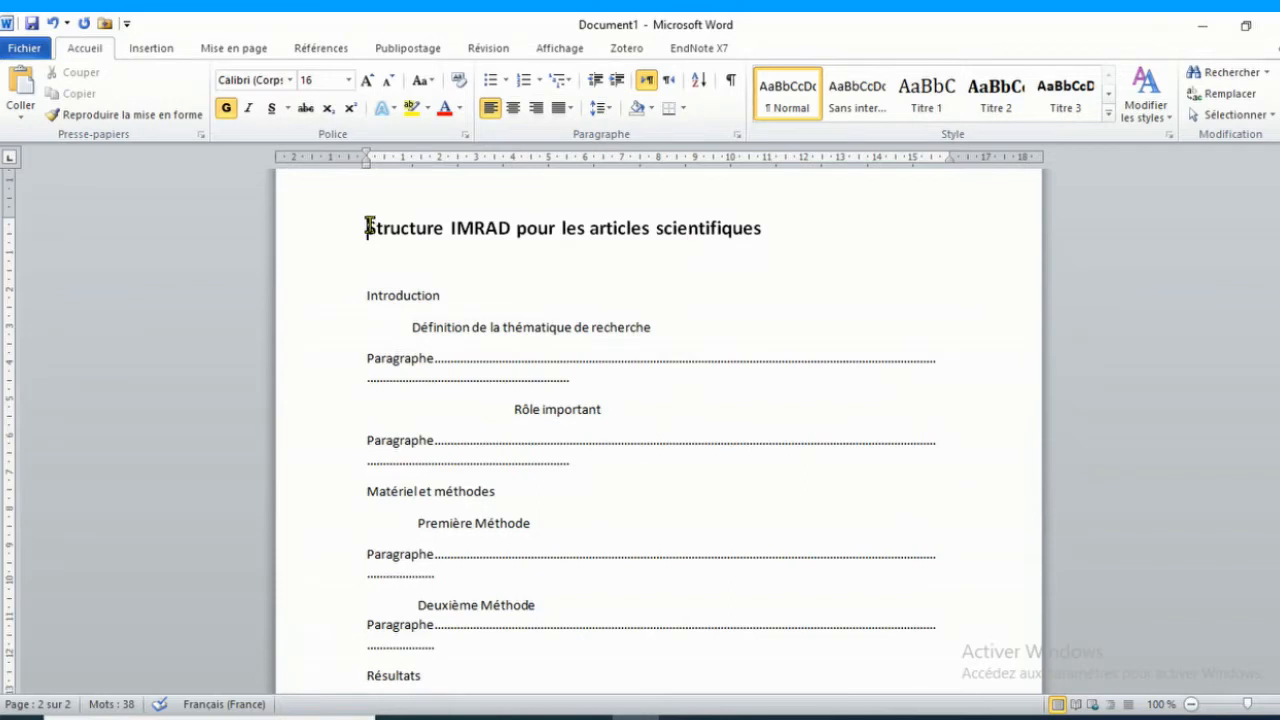
drag(368, 227, 674, 223)
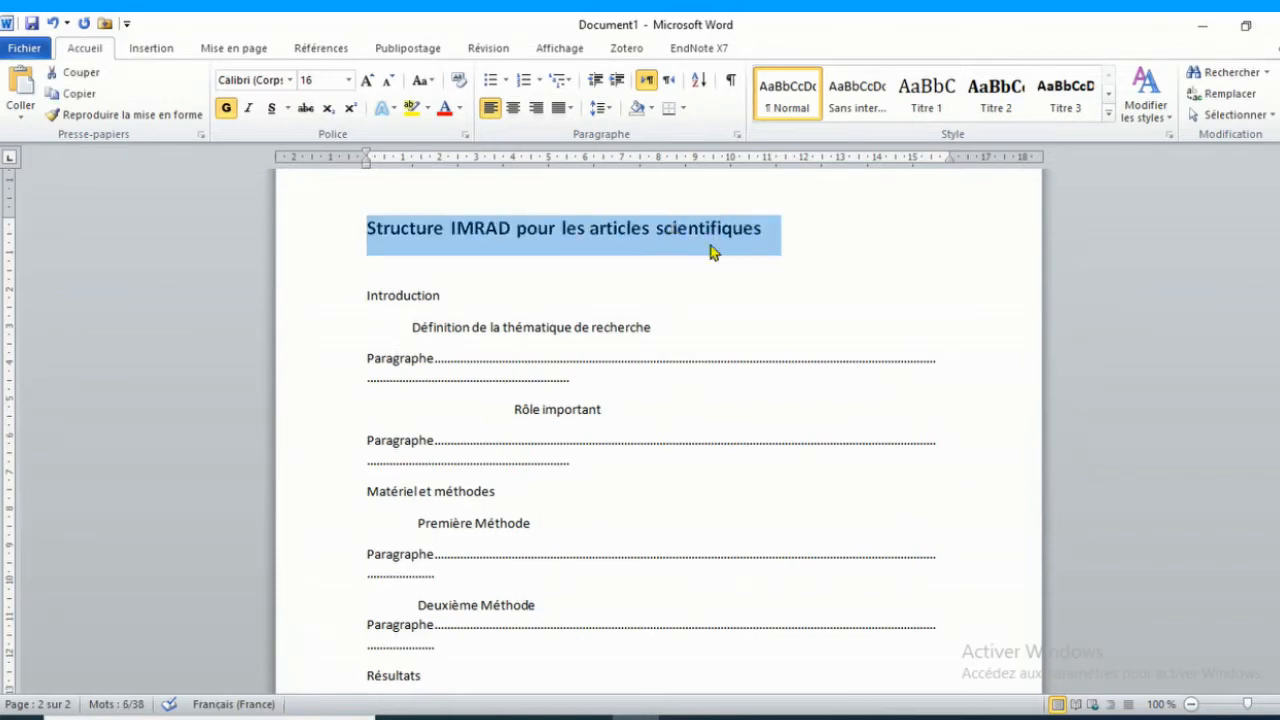
click(631, 330)
scroll(658, 430, down, 8)
scroll(658, 430, up, 10)
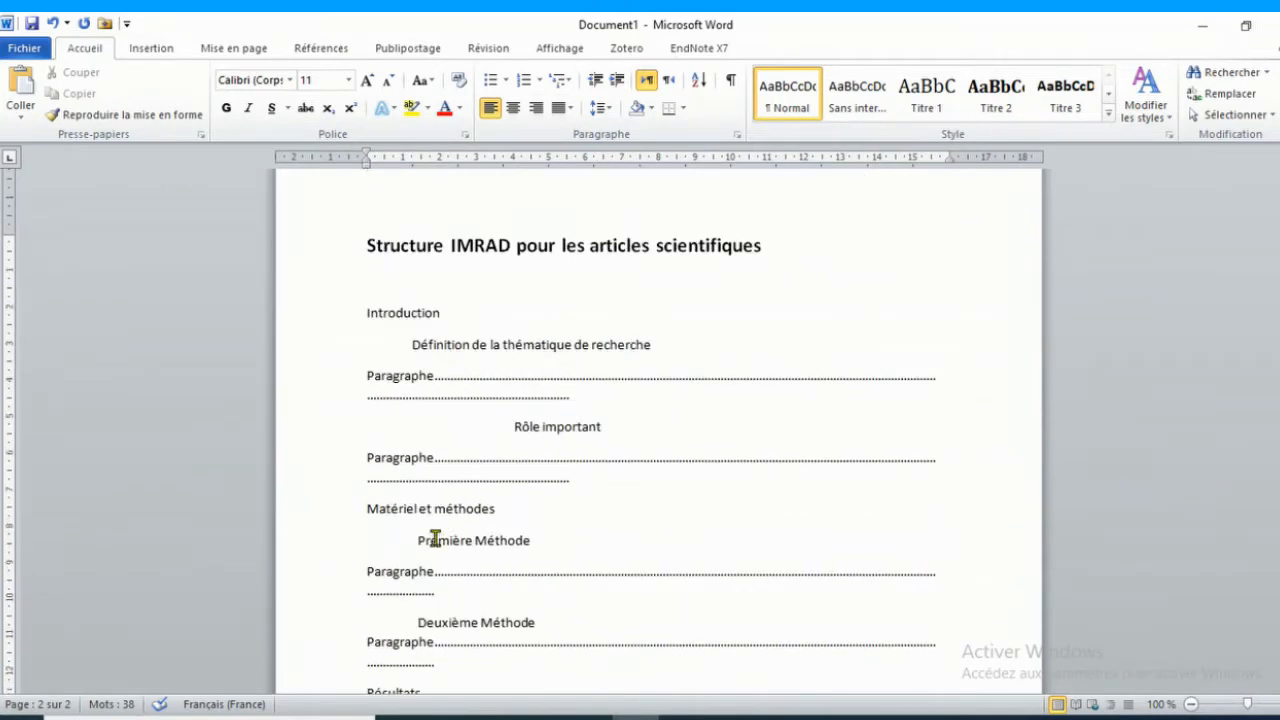
Apply the Titre 1 style to the "Introduction" heading
drag(367, 309, 428, 357)
click(420, 354)
drag(362, 314, 443, 316)
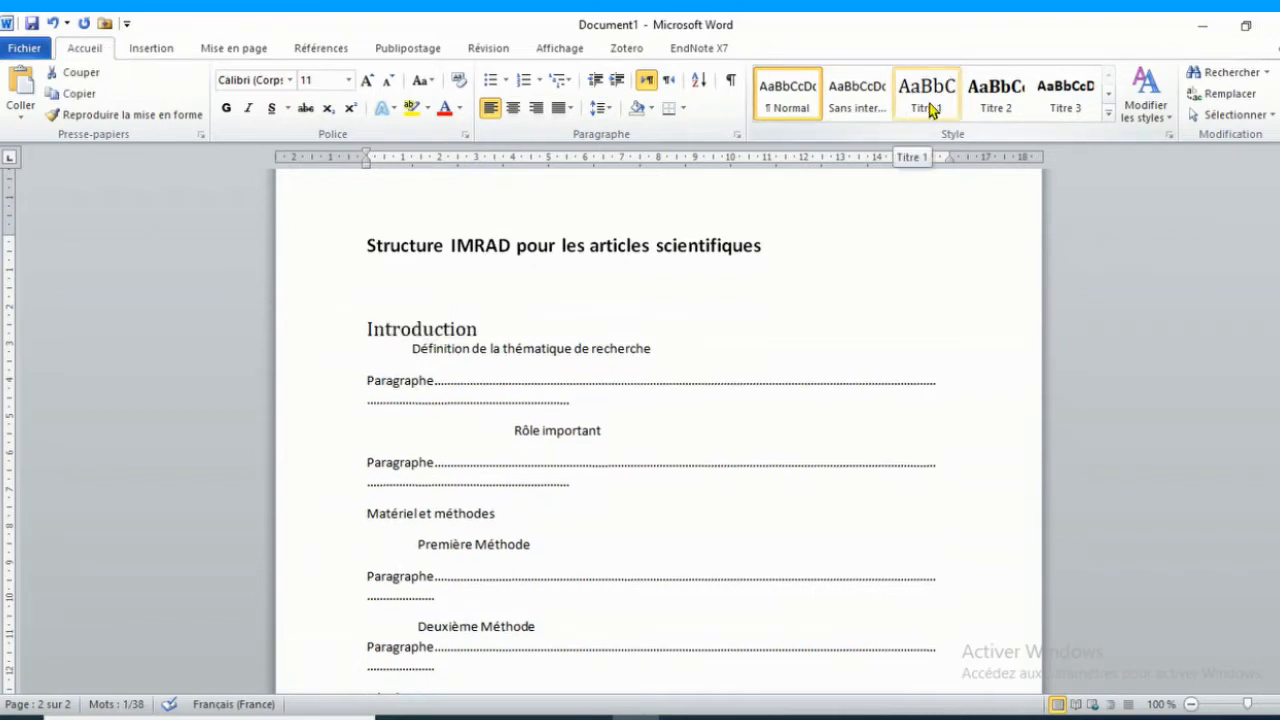
click(929, 107)
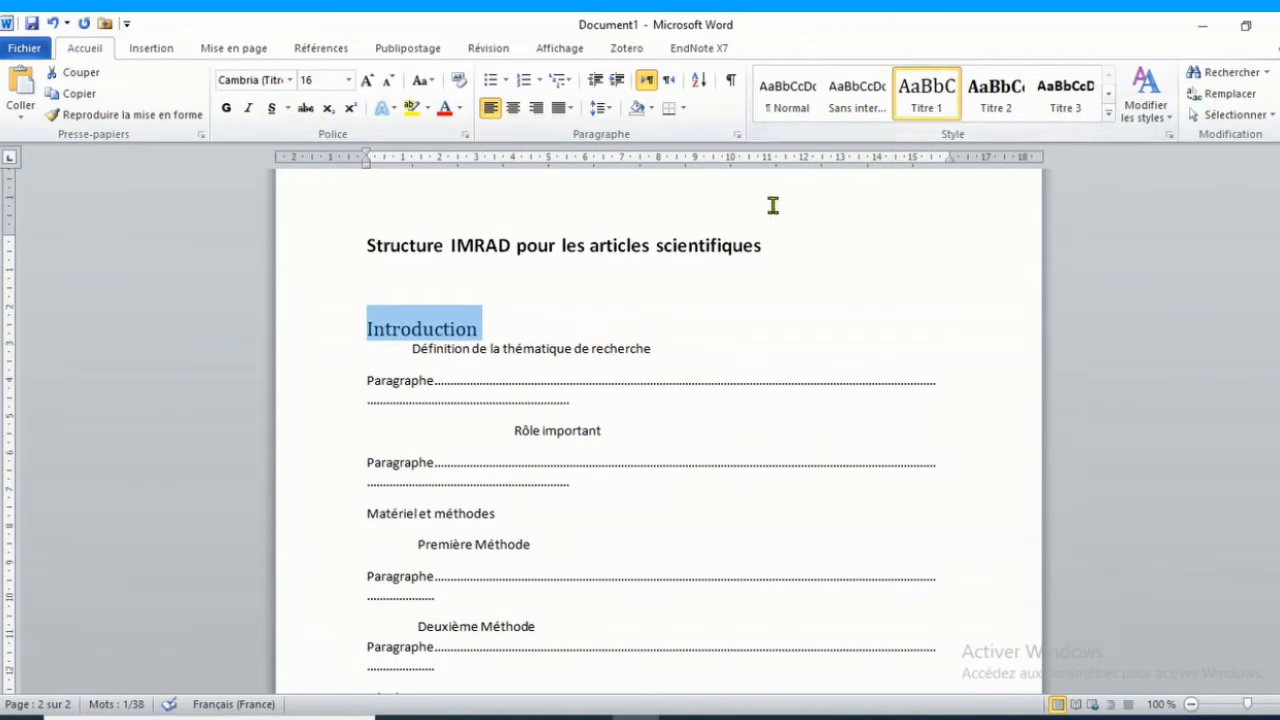
Apply the Titre 2 style to "Définition de la thématique de recherche" and the Titre 3 style to "Rôle important"
drag(410, 348, 674, 354)
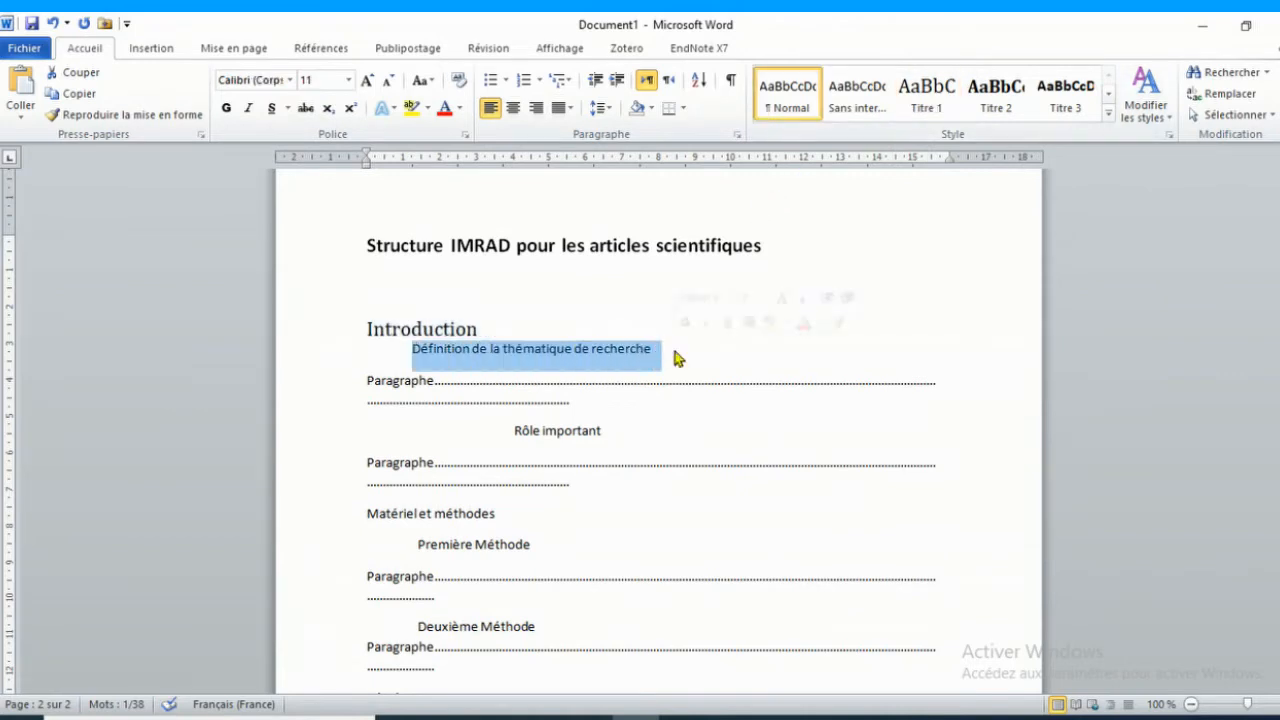
click(990, 116)
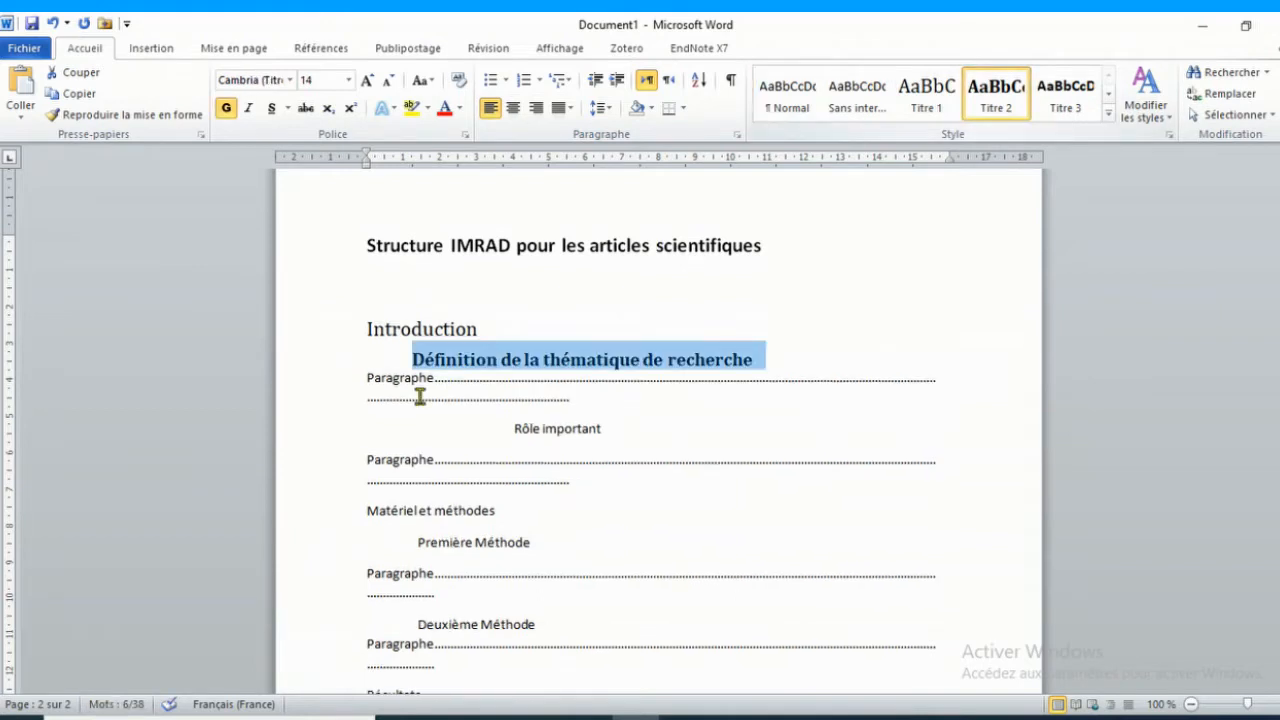
triple_click(565, 429)
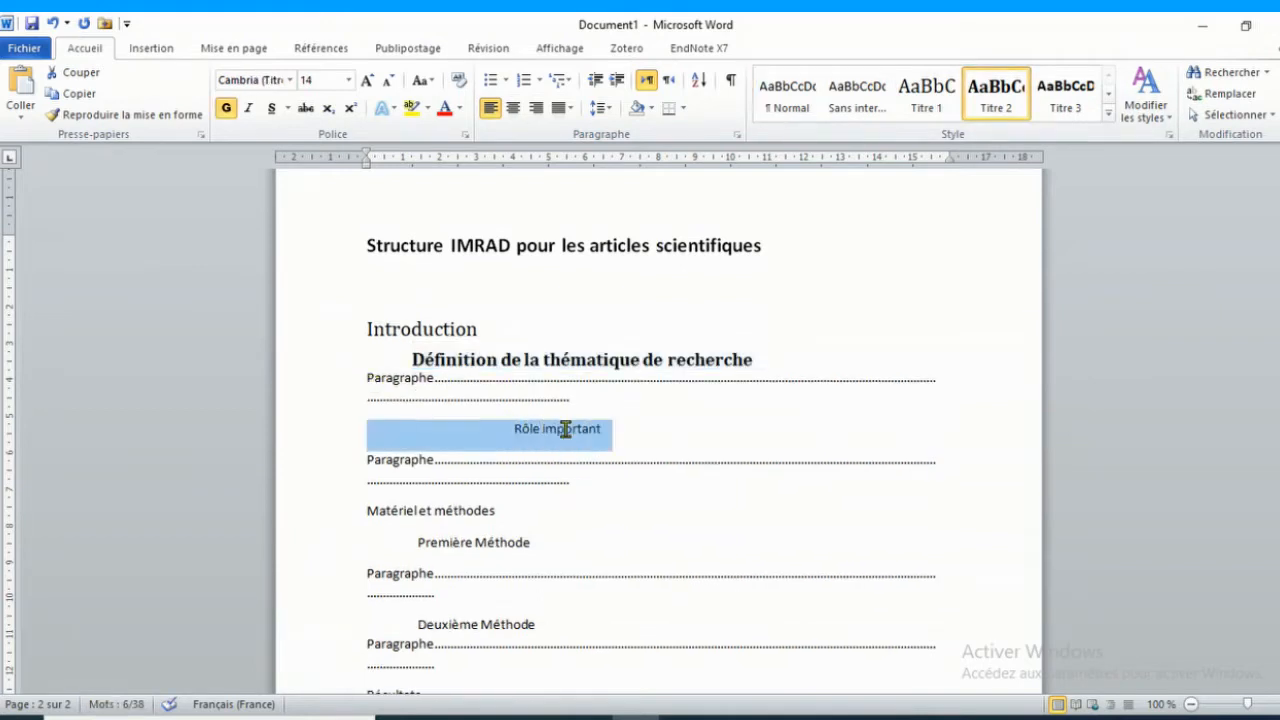
click(1066, 104)
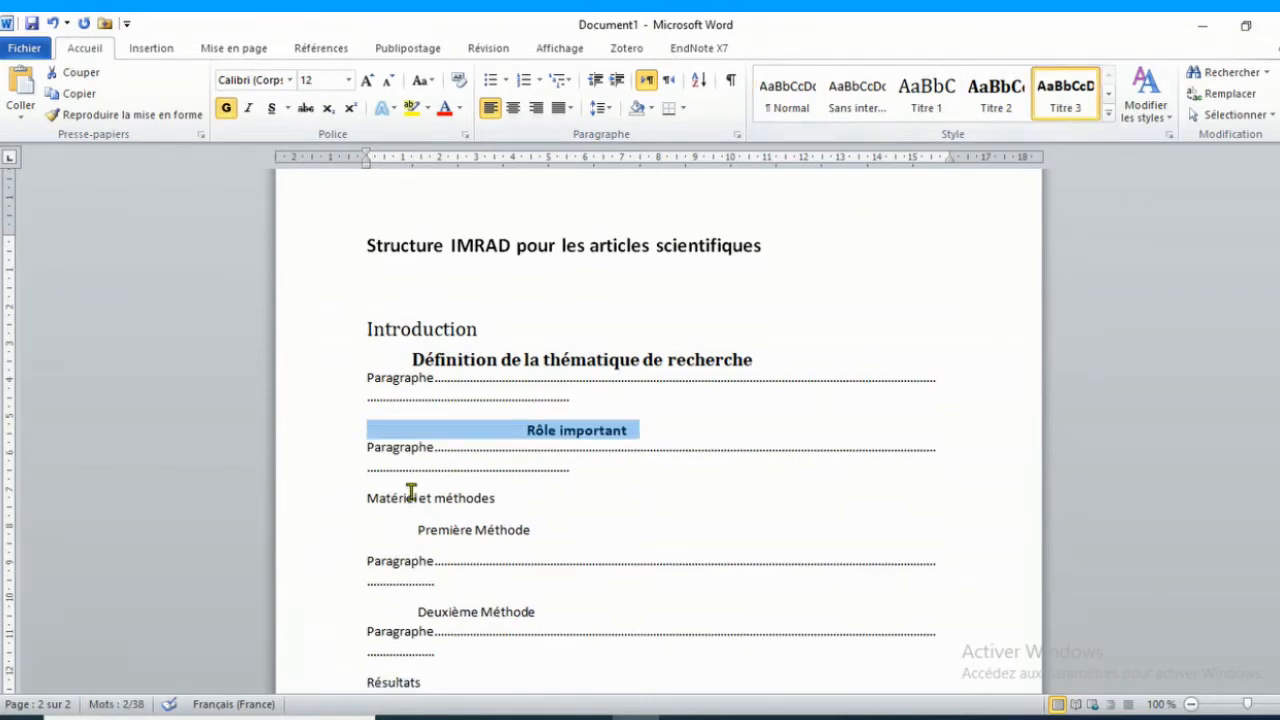
Apply Titre 1 to "Matériel et méthodes" and Titre 2 to its subheadings "Première Méthode" and "Deuxième Méthode"
click(362, 498)
drag(362, 498, 456, 496)
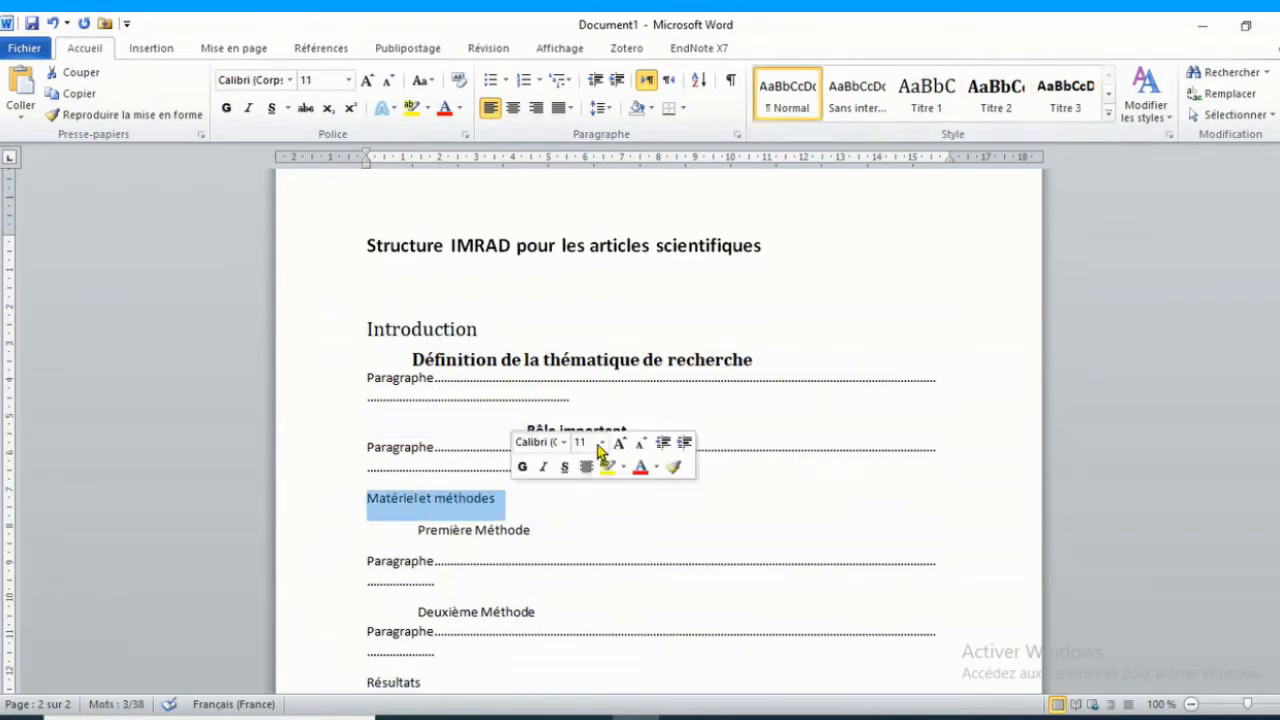
click(926, 98)
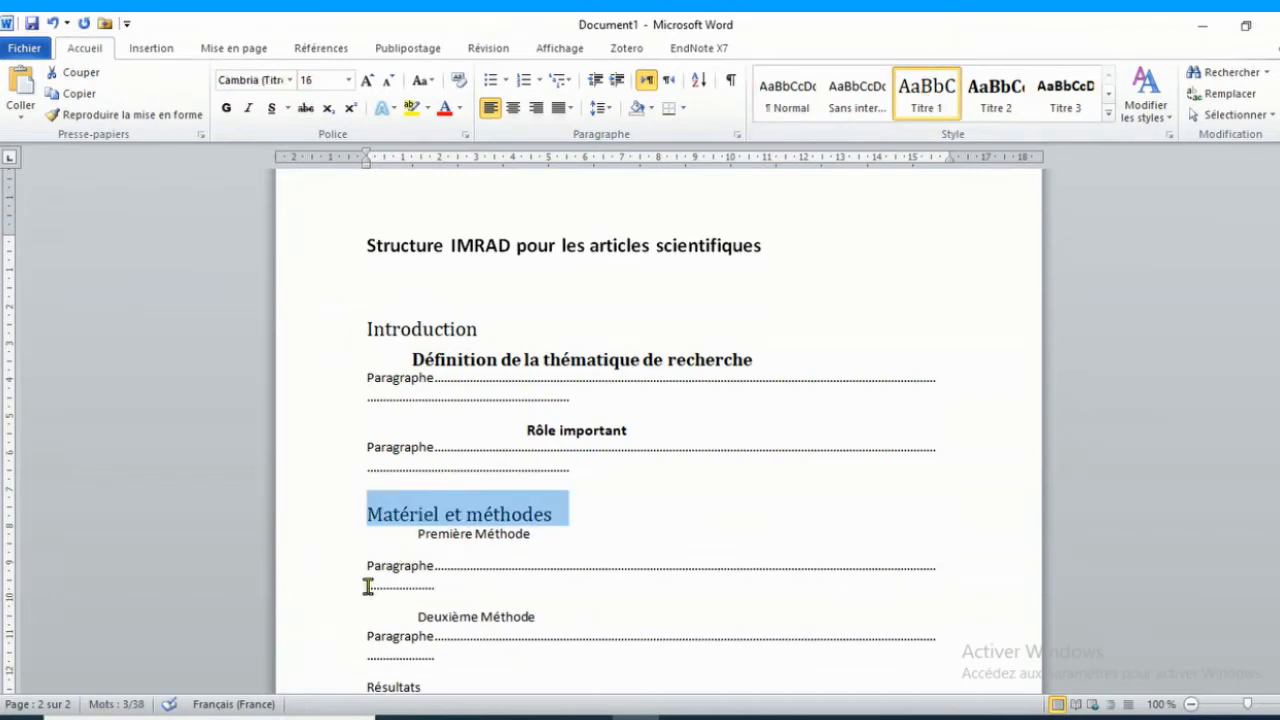
drag(418, 534, 546, 531)
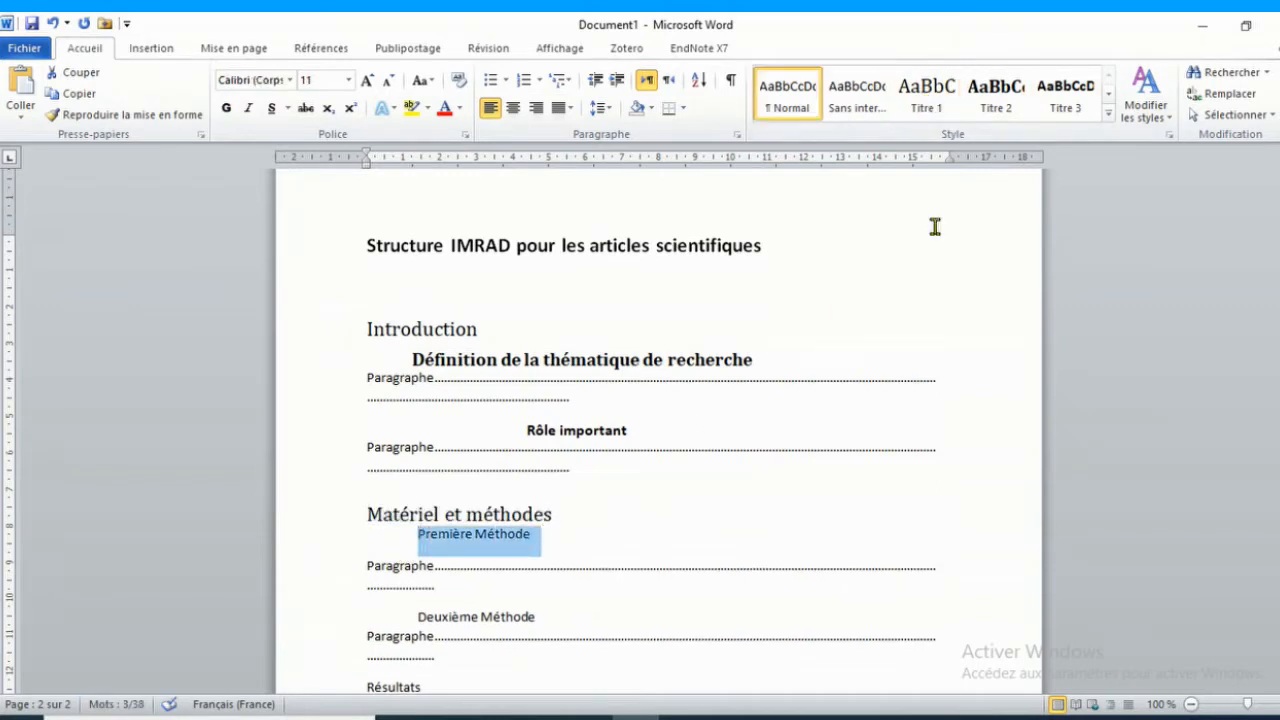
click(997, 109)
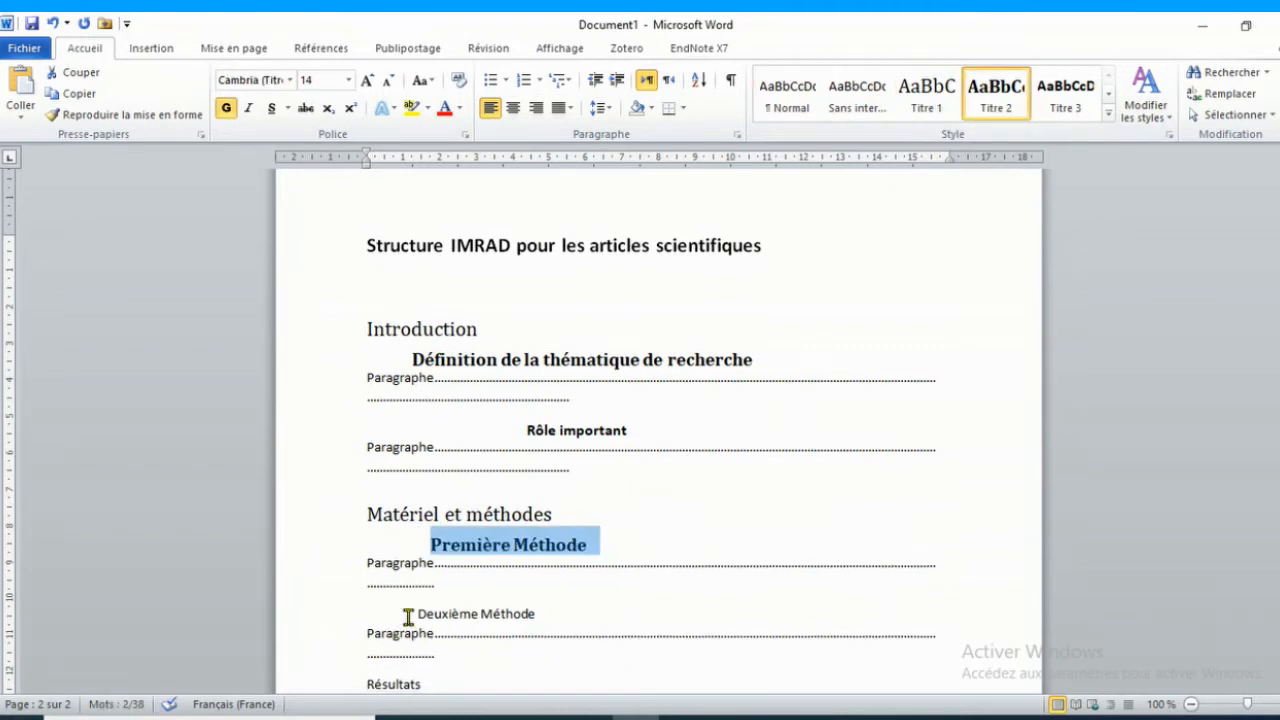
drag(408, 613, 511, 617)
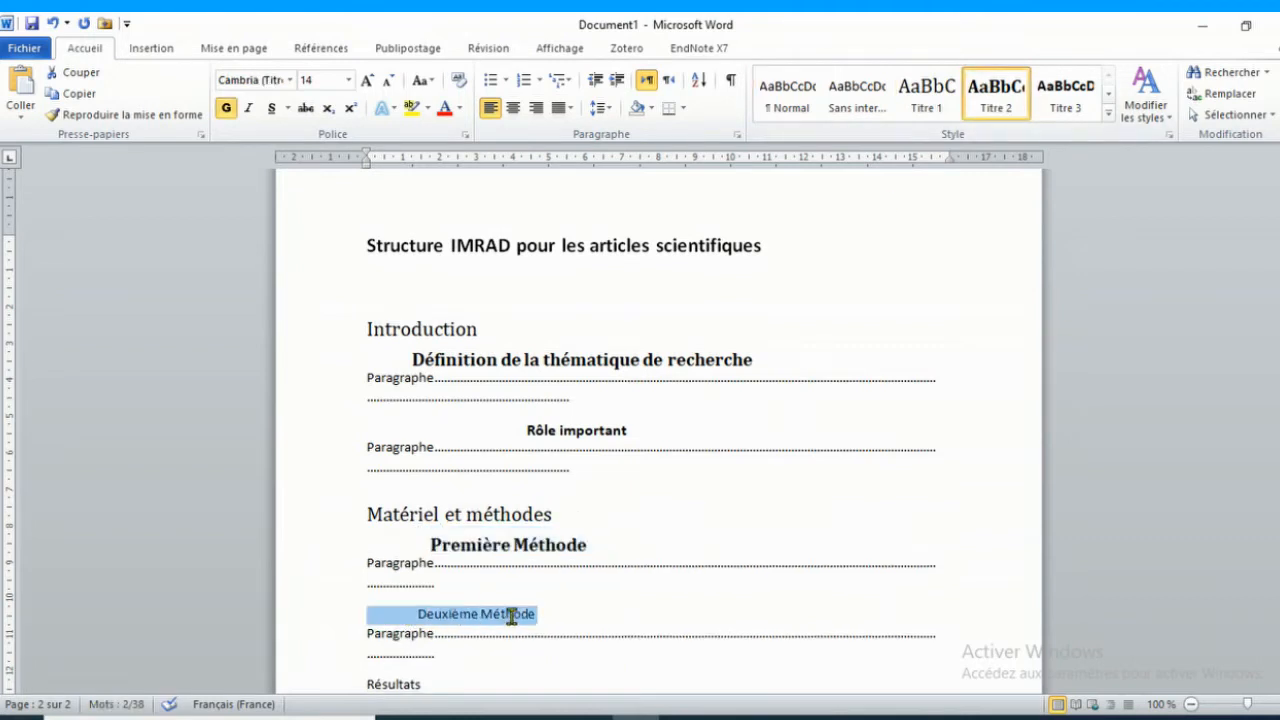
click(1000, 104)
Apply Titre 1 to "Résultats" and Titre 2 to its subheadings "Résultats 1" and "Résultats 2"
drag(365, 689, 430, 689)
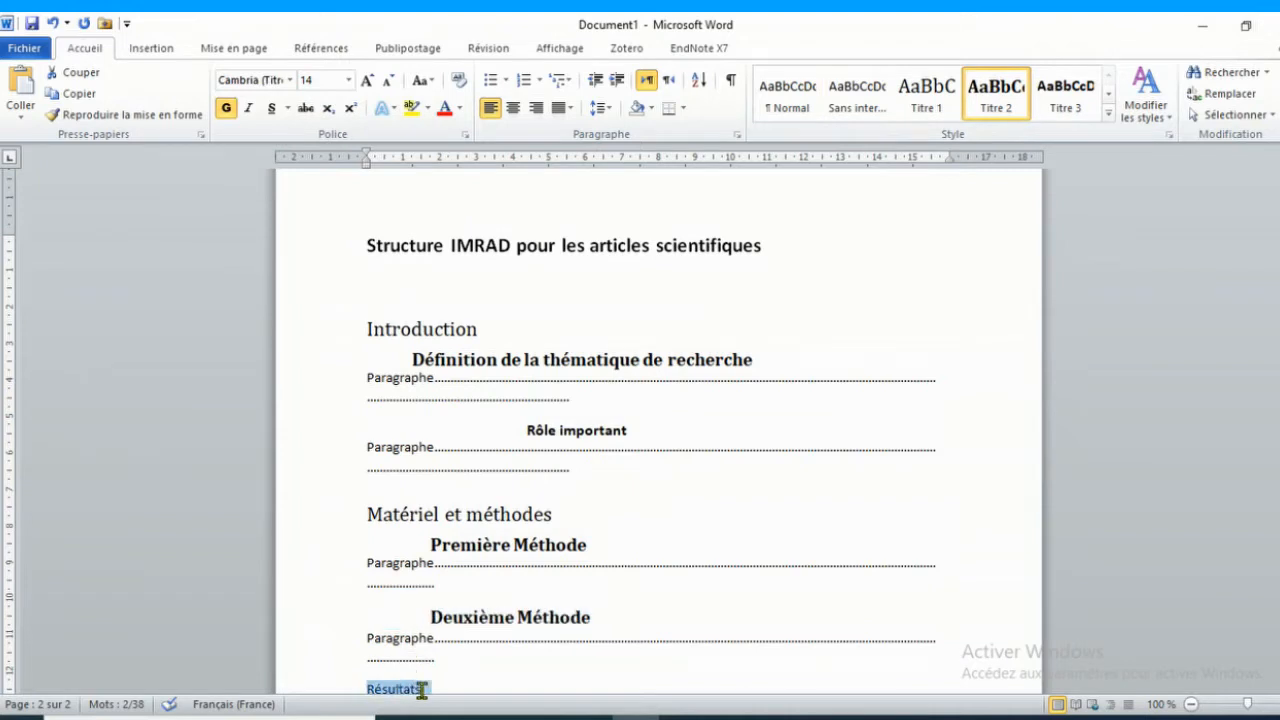
click(953, 84)
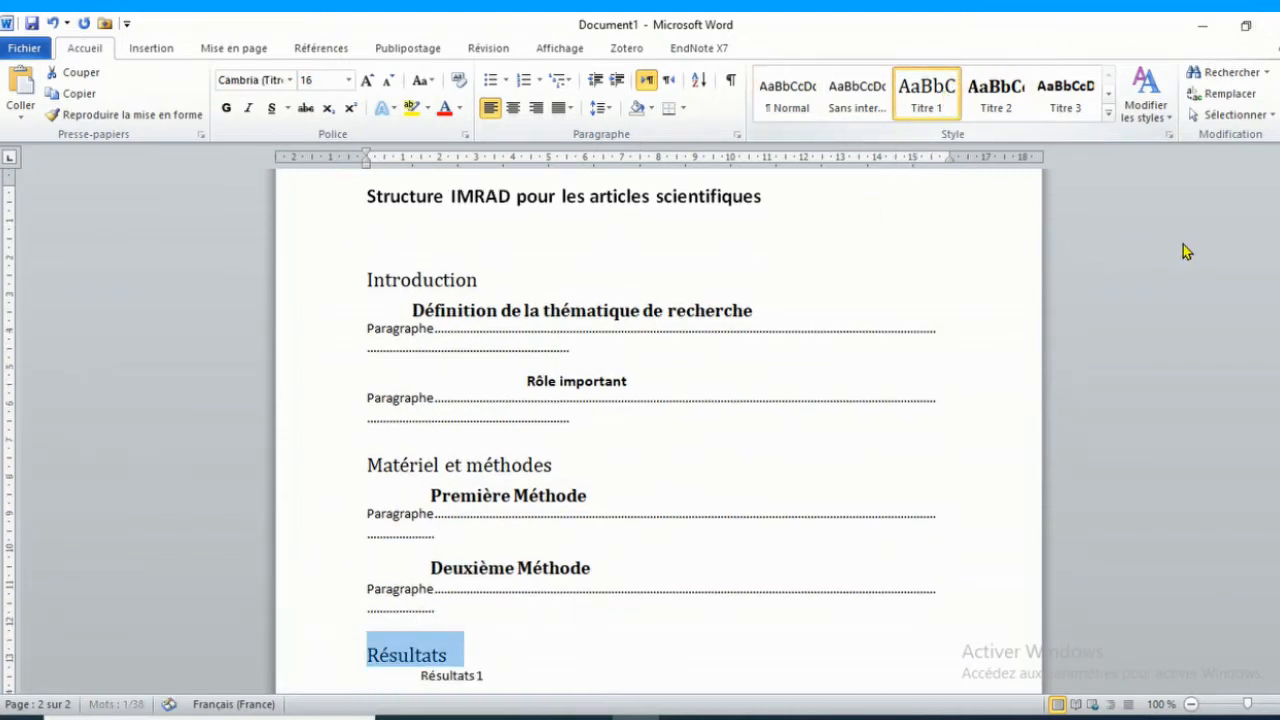
scroll(656, 430, down, 7)
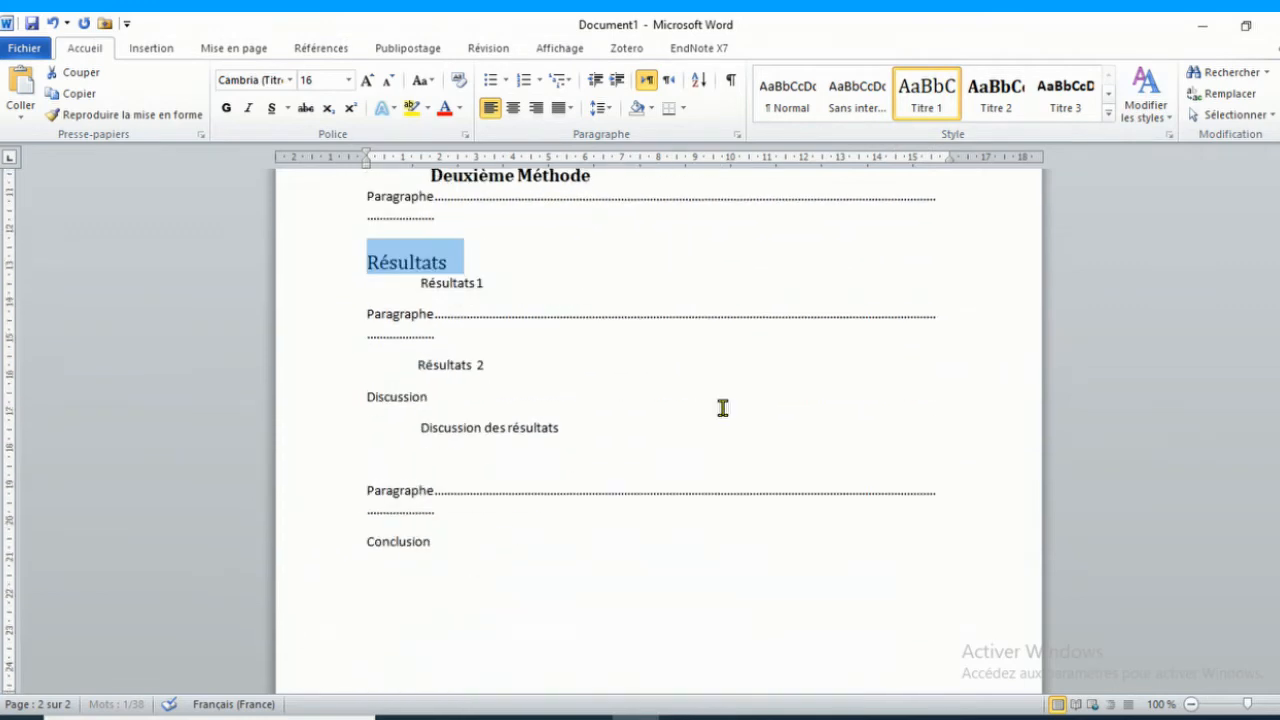
drag(420, 283, 494, 286)
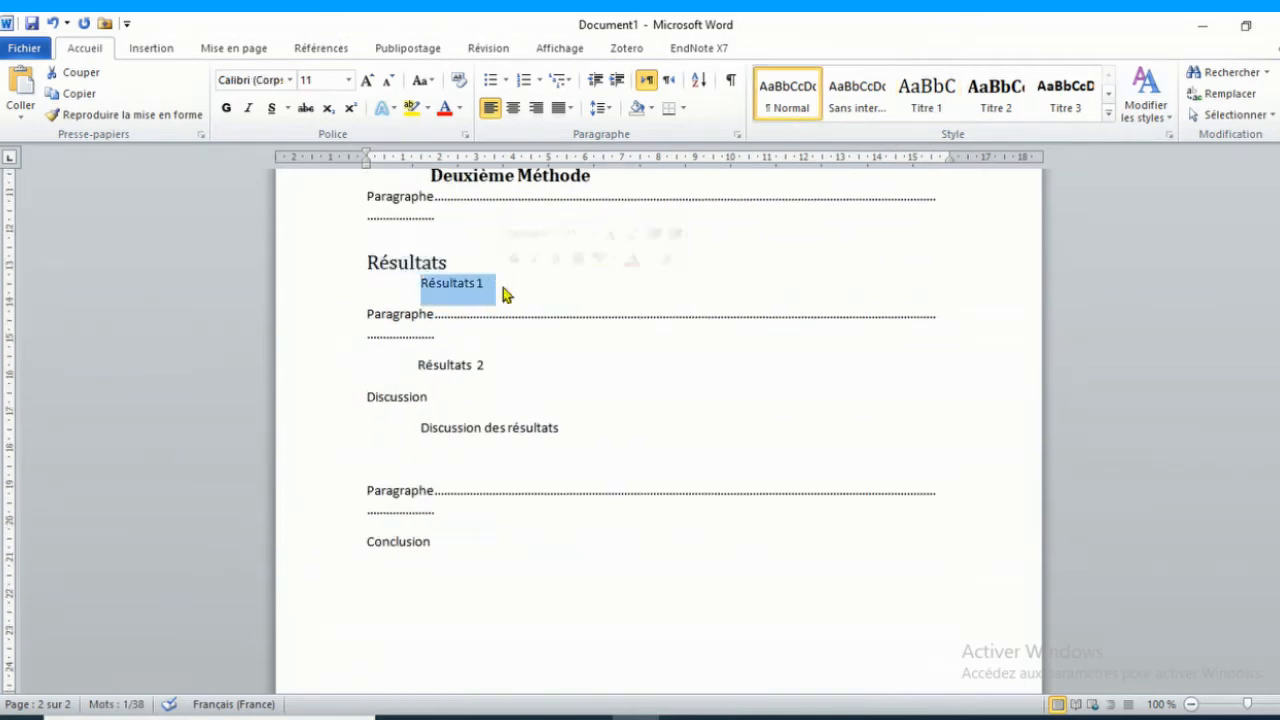
click(985, 96)
drag(414, 358, 487, 362)
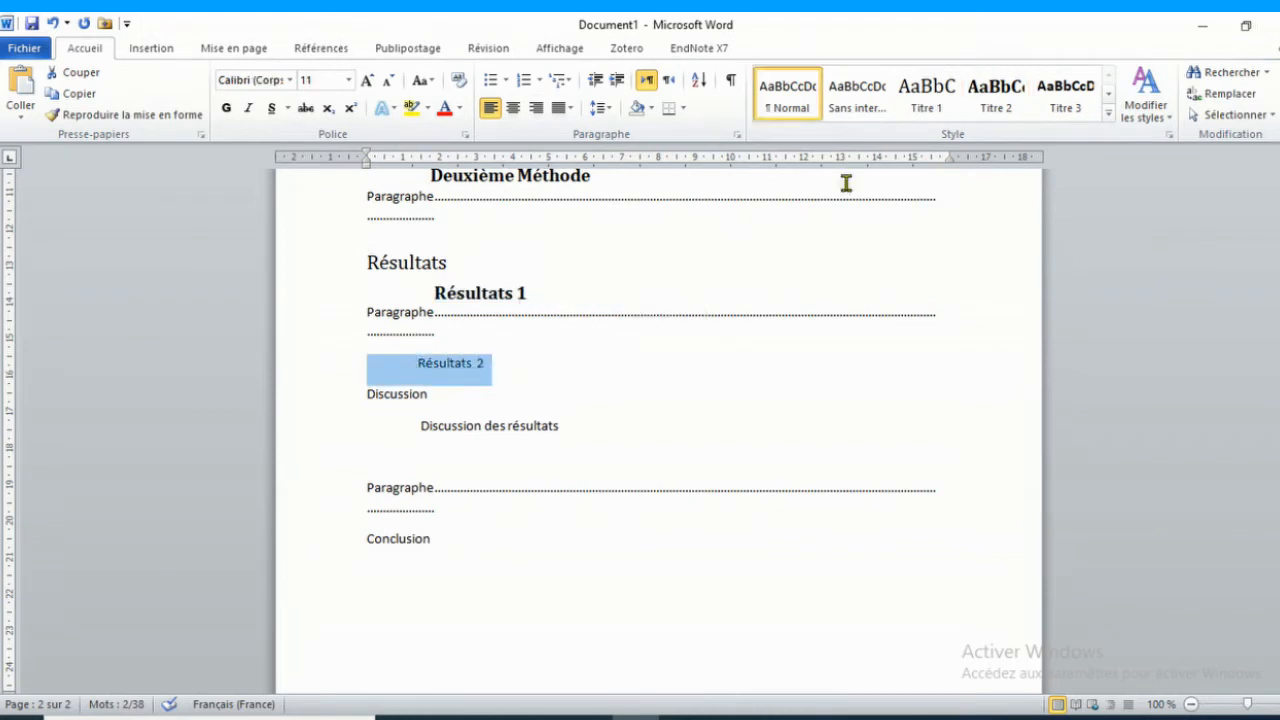
click(987, 105)
Apply Titre 1 to "Discussion" and Titre 2 to the subheading "Discussion des résultats"
drag(368, 384, 447, 392)
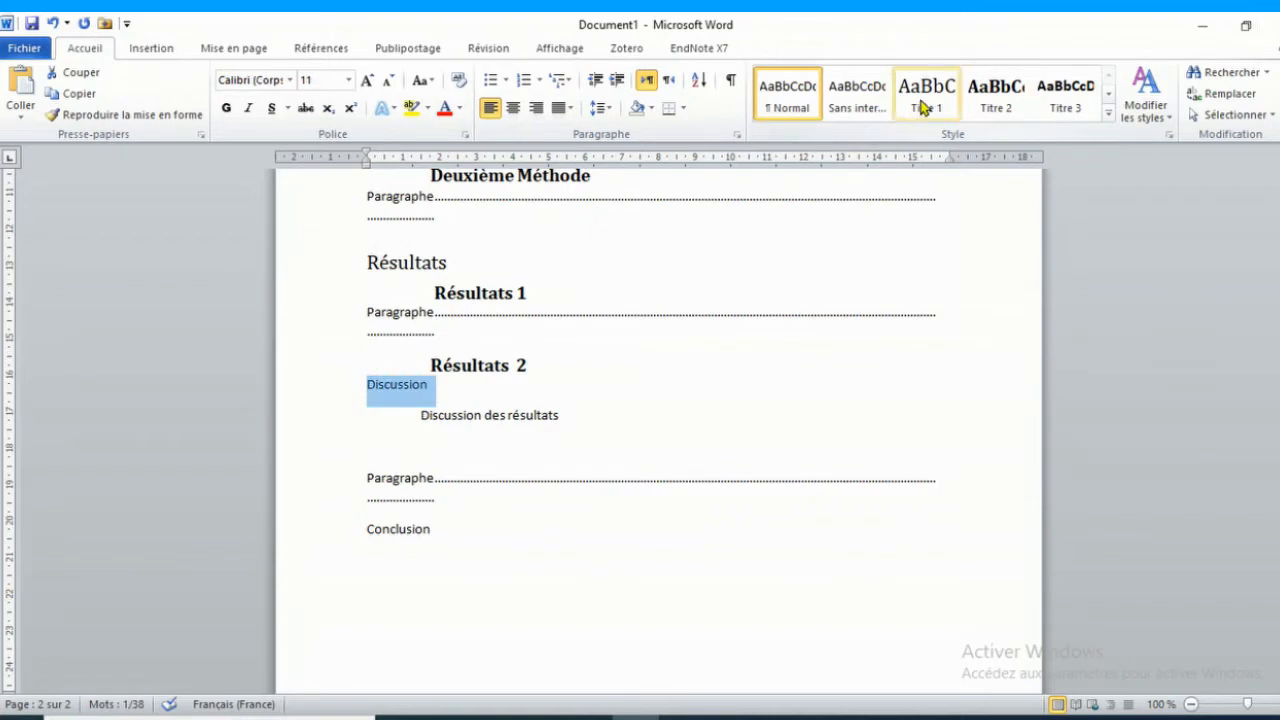
click(925, 103)
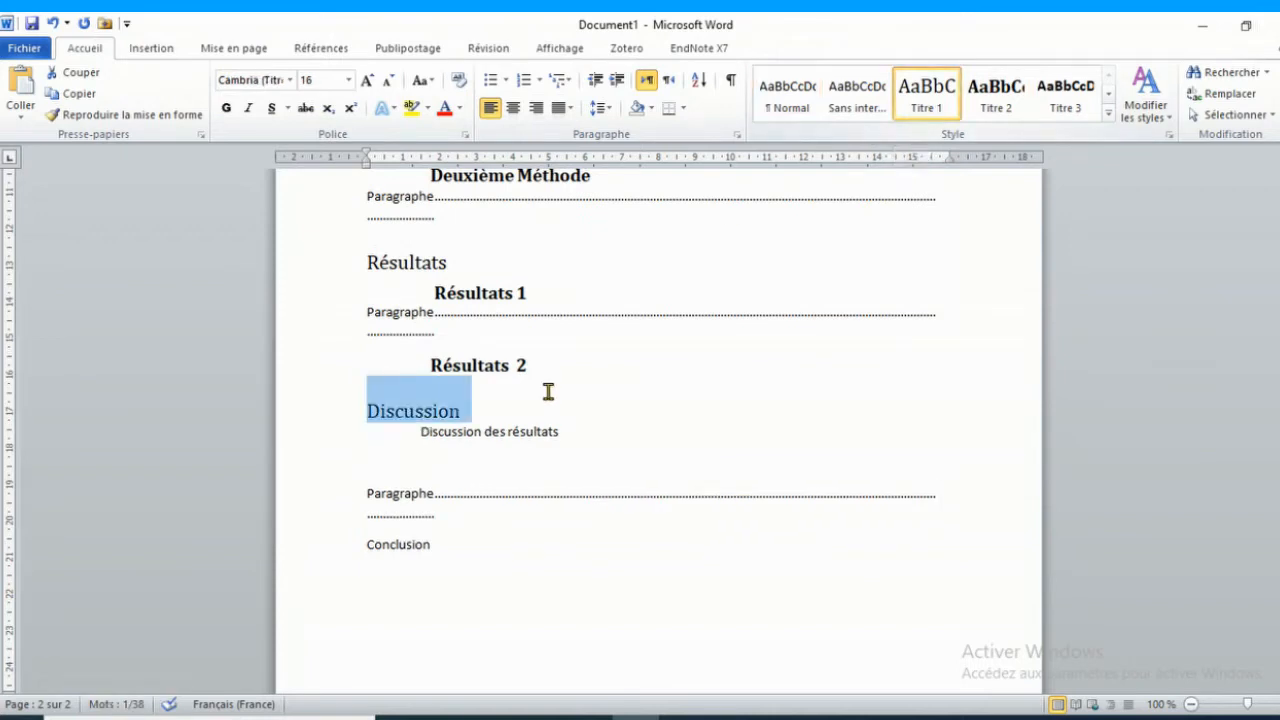
click(412, 433)
drag(412, 436, 537, 446)
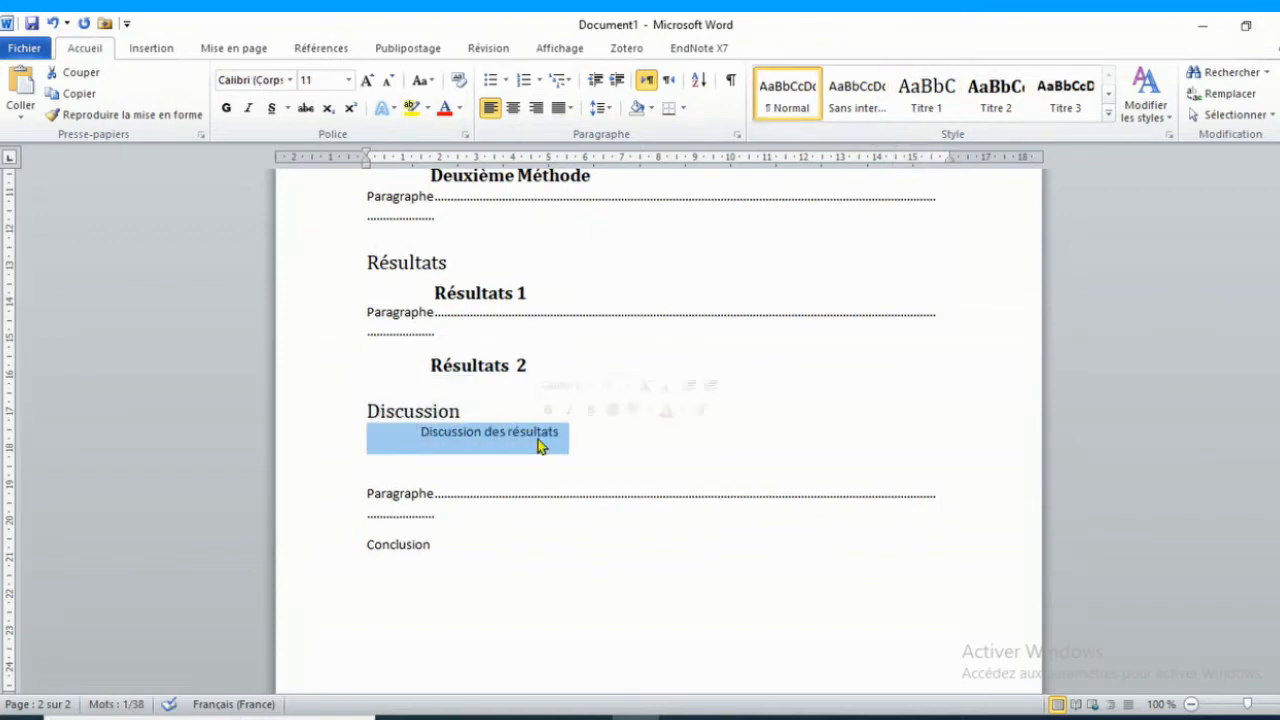
click(1005, 104)
click(1005, 104)
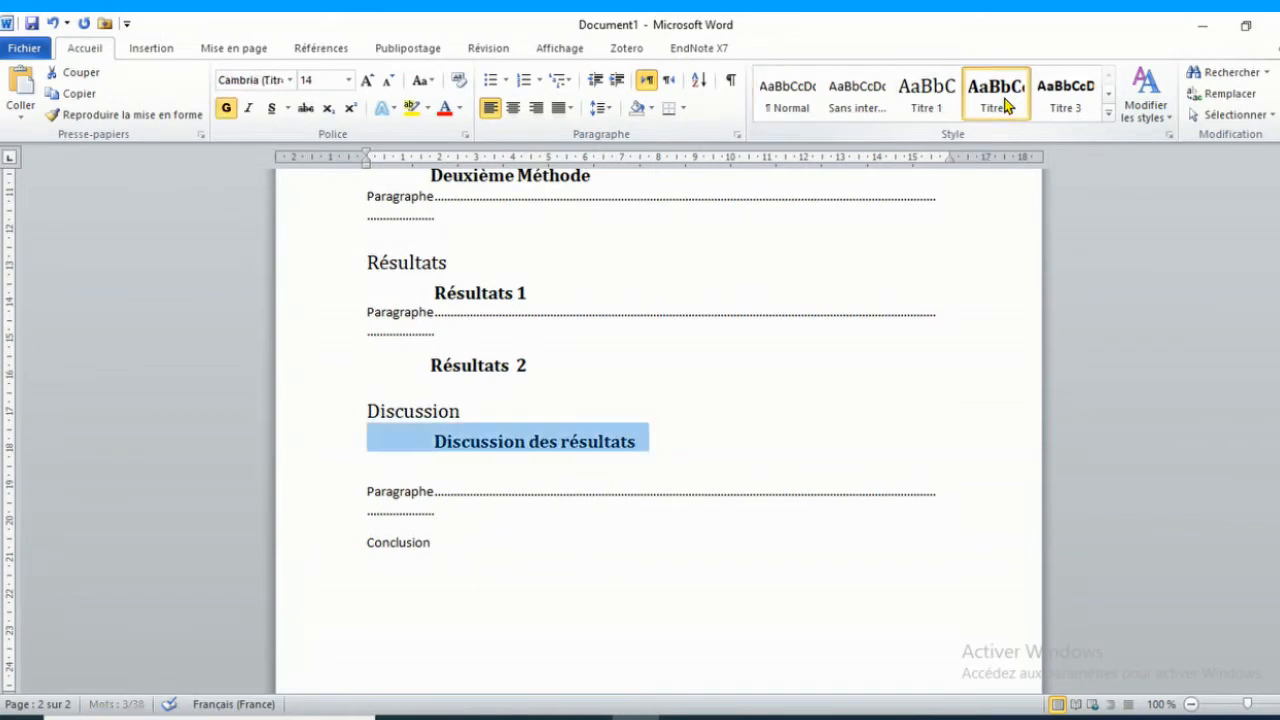
Add the line "Sous titre 1" below "Discussion des résultats" and give it the Titre 3 style
click(505, 463)
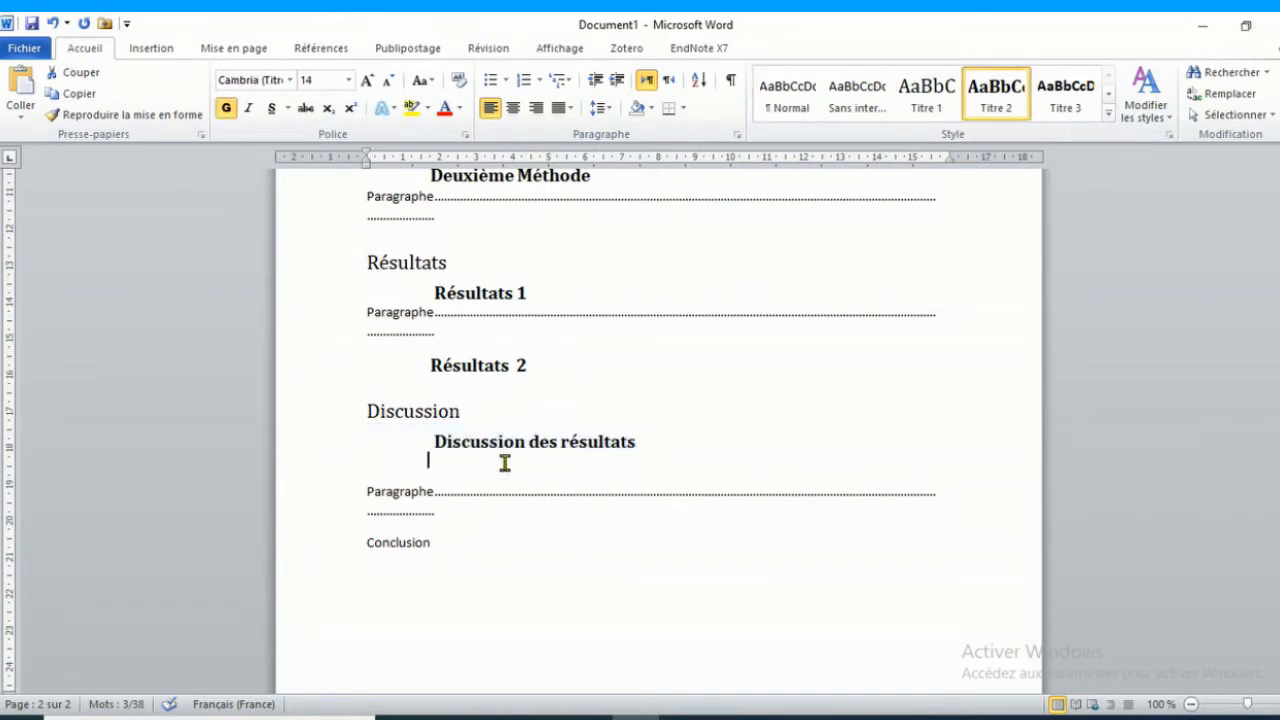
text(sous ti)
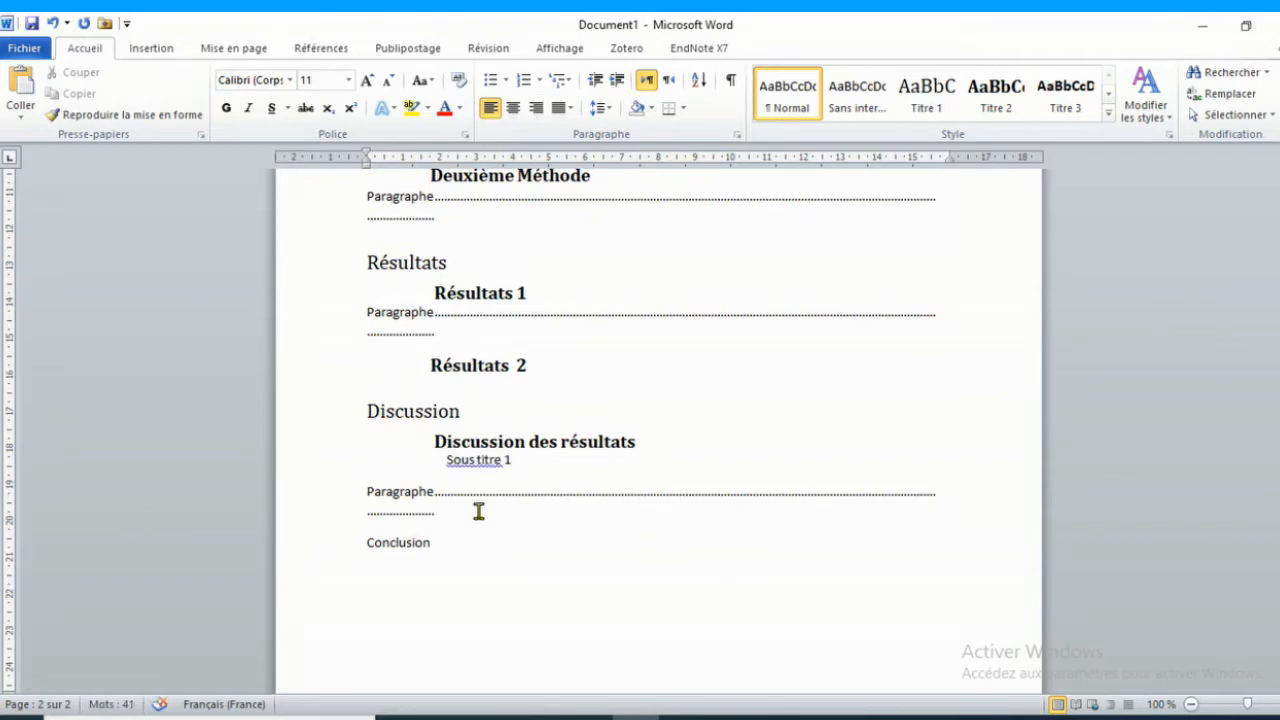
drag(513, 460, 448, 462)
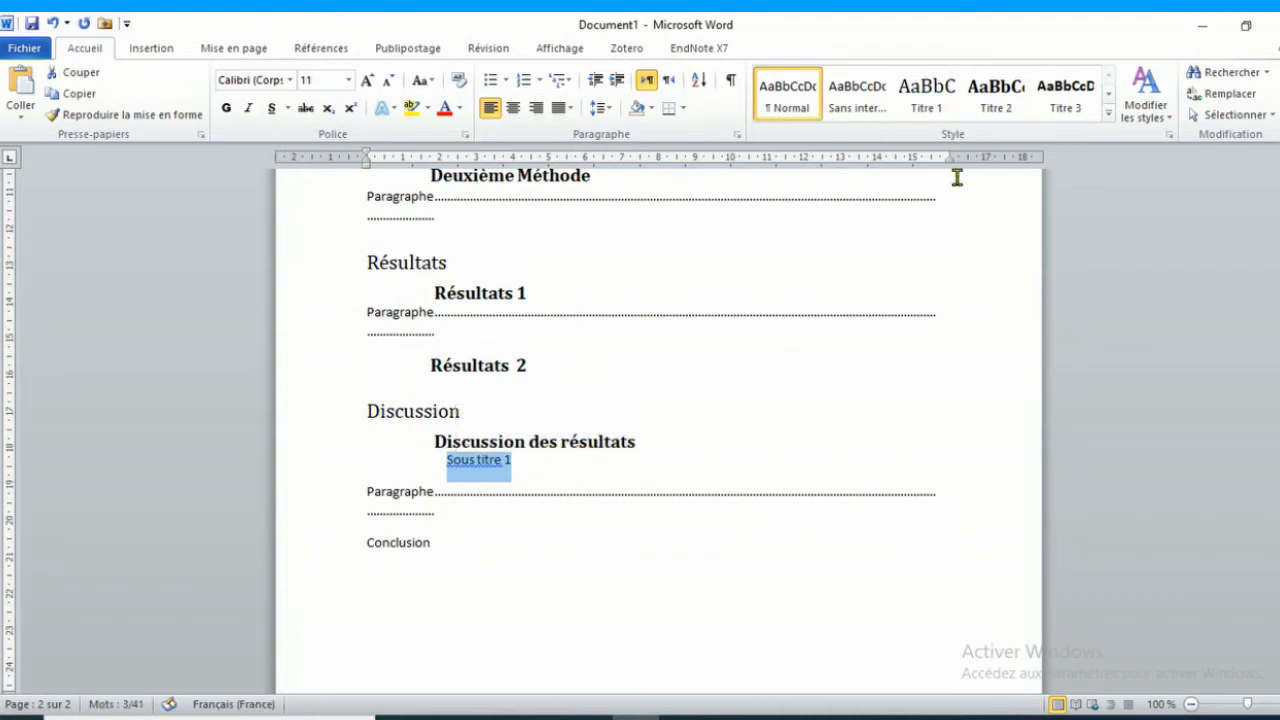
click(1040, 110)
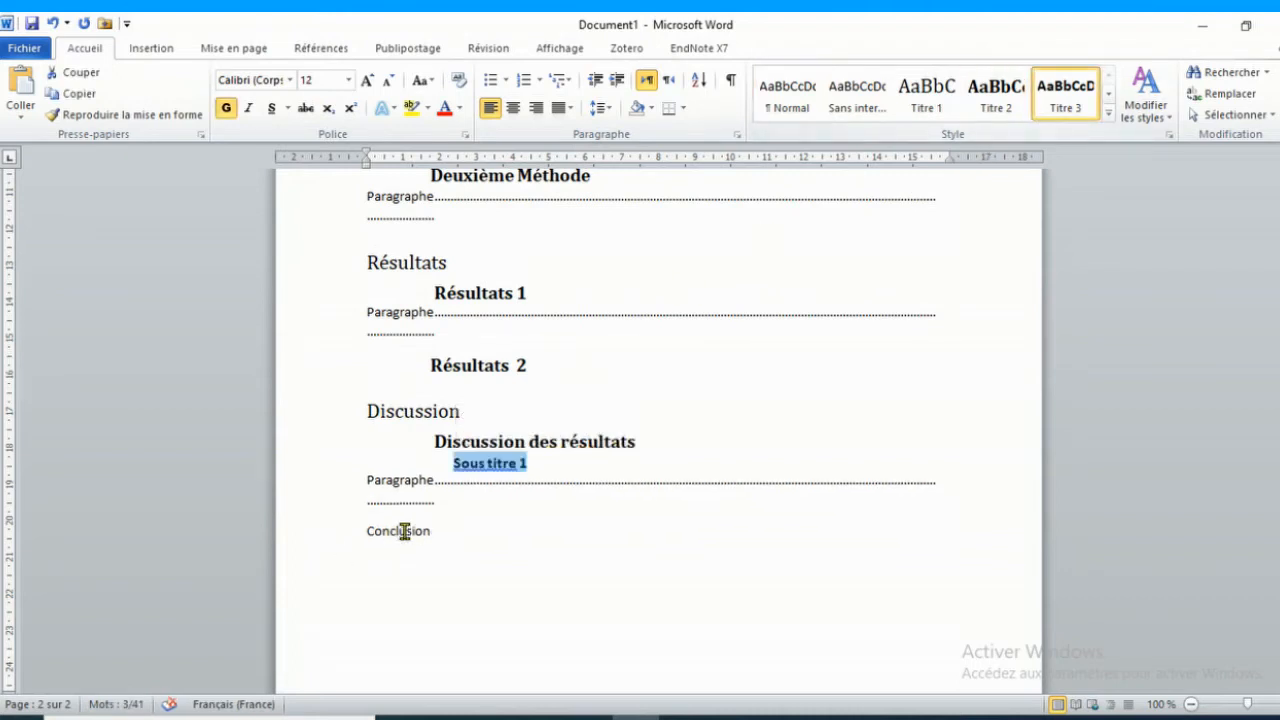
Apply the Titre 1 style to the "Conclusion" heading
drag(404, 531, 436, 535)
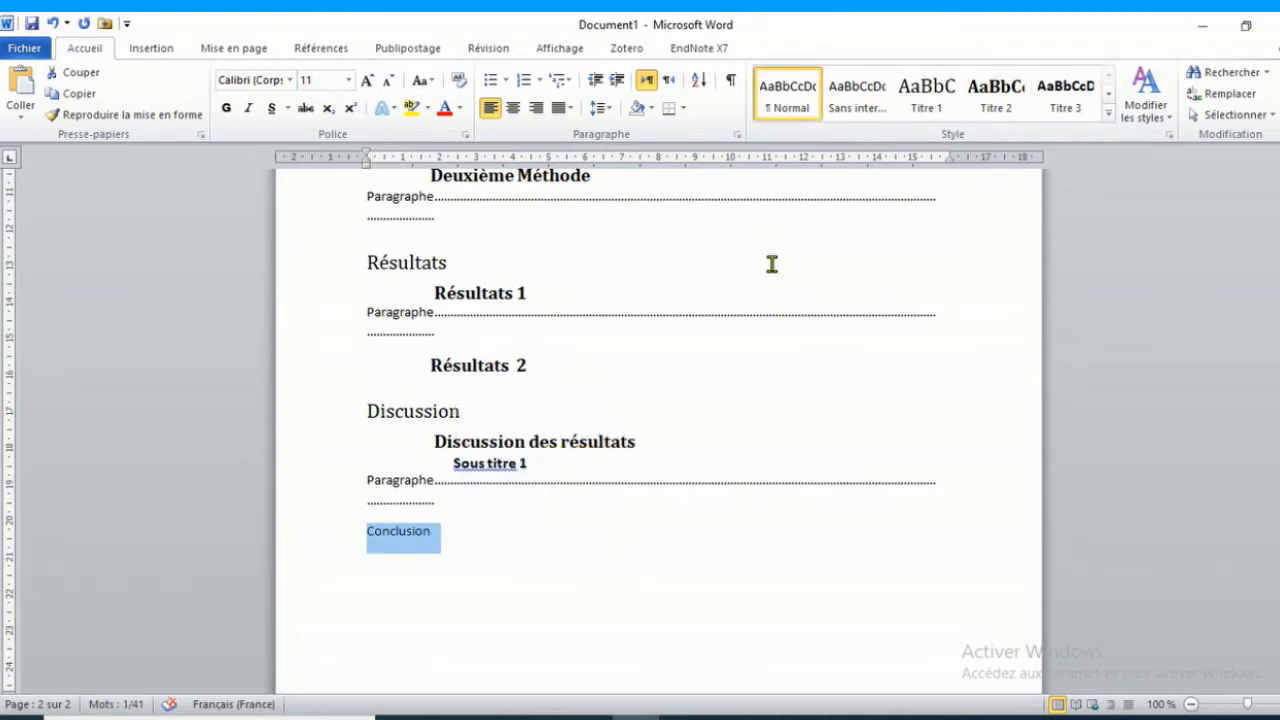
click(926, 98)
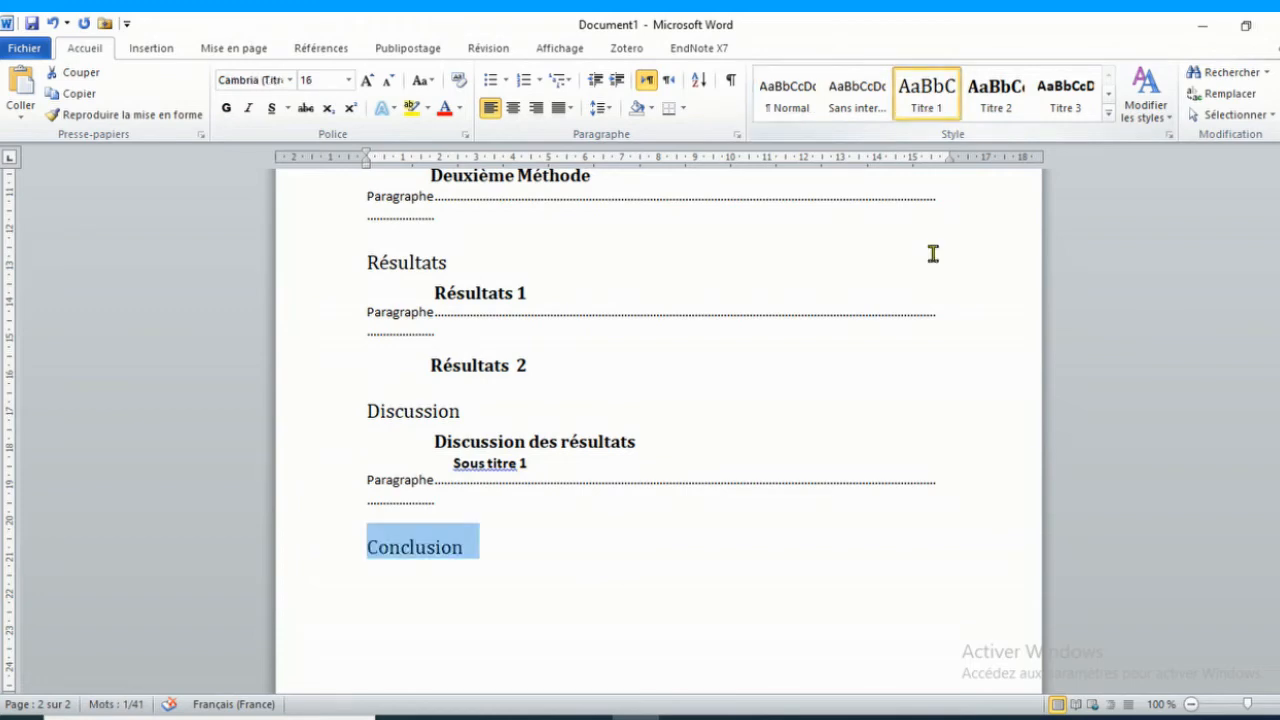
scroll(660, 430, up, 3)
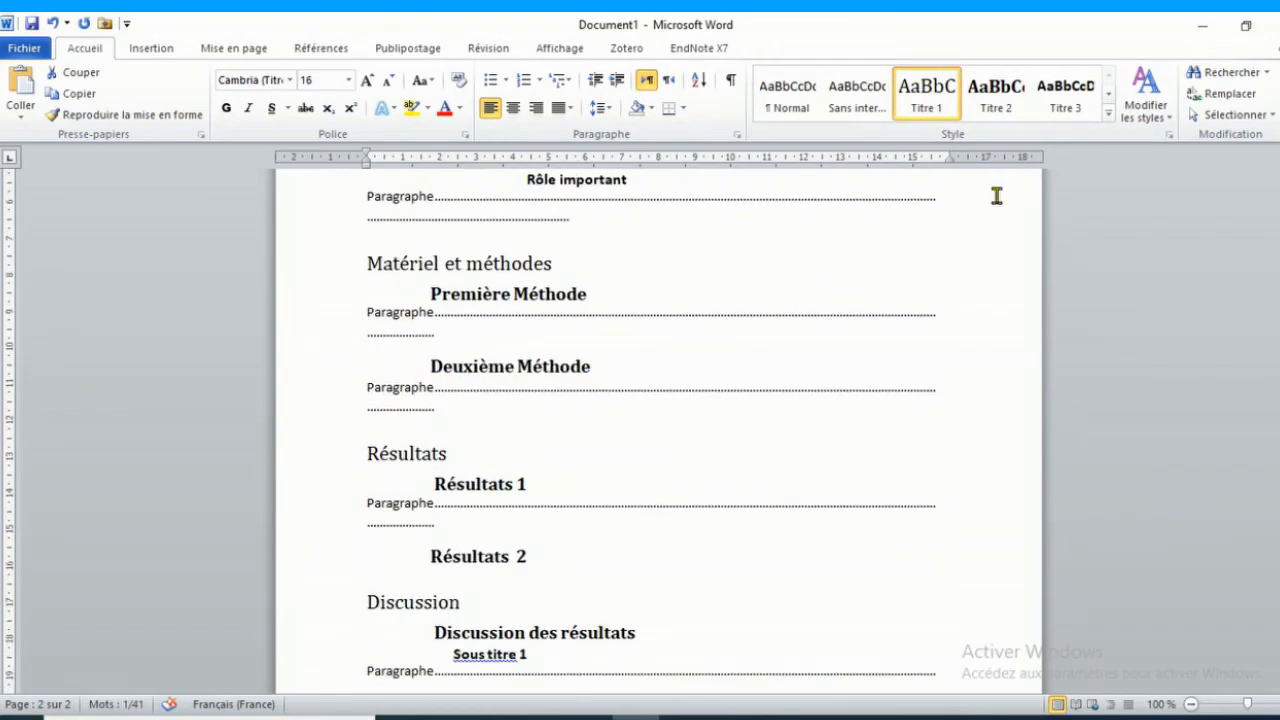
click(988, 100)
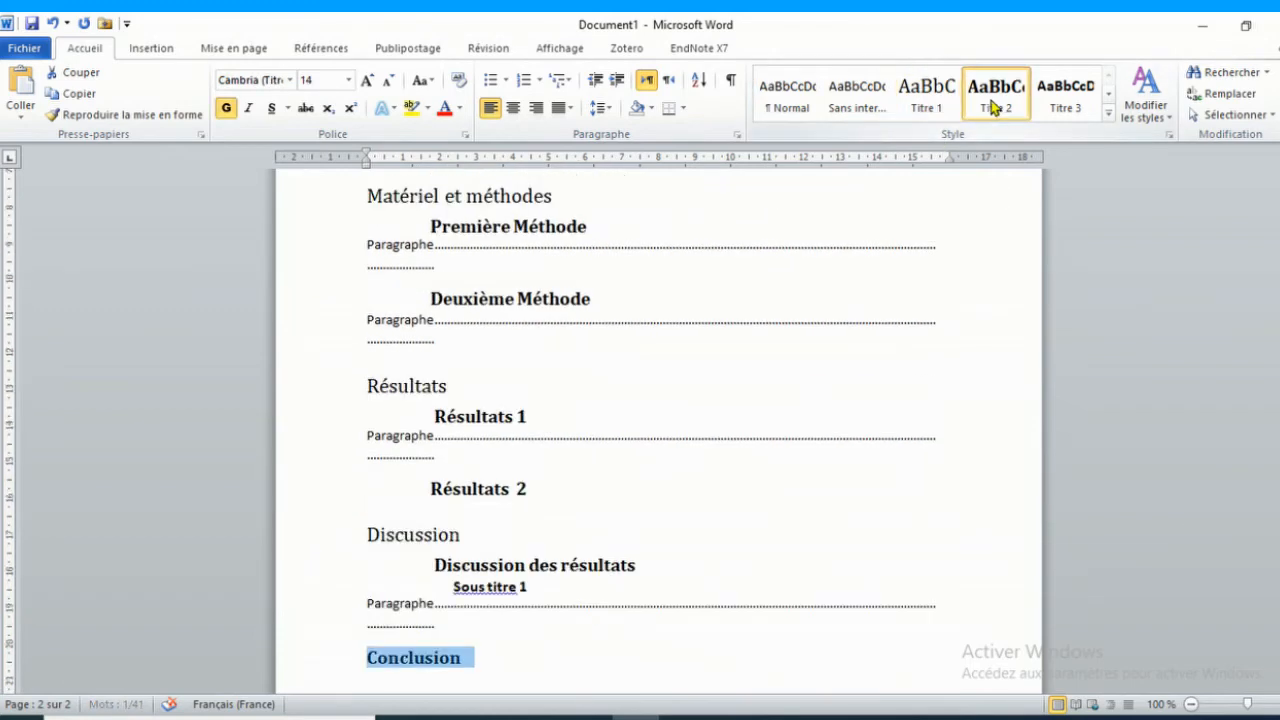
click(1108, 118)
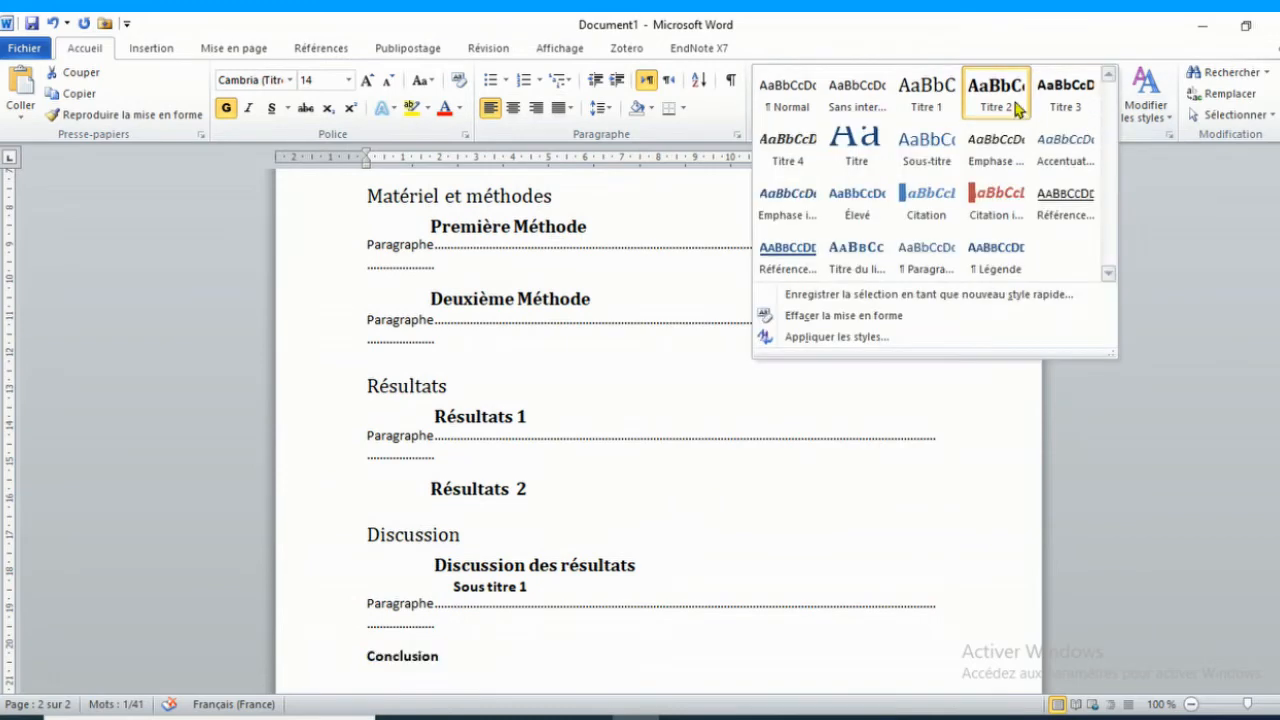
right_click(1017, 107)
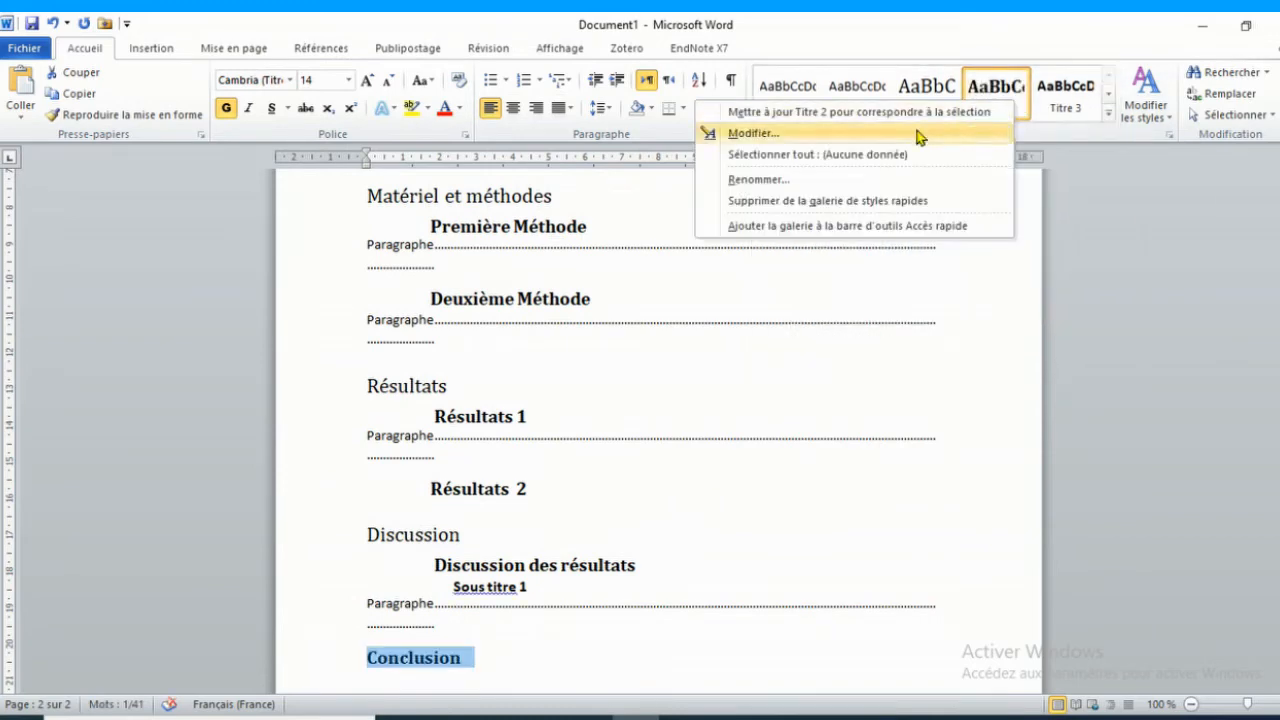
click(760, 133)
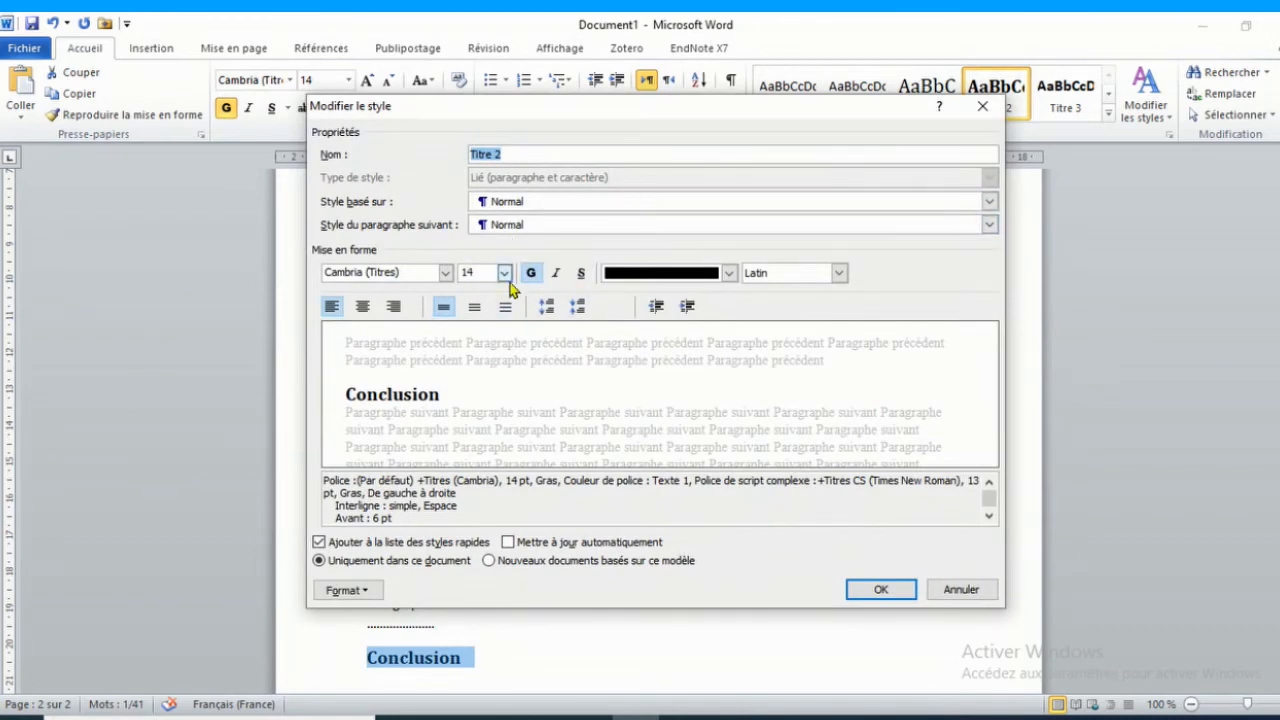
click(983, 107)
Modify the Titre 1 style to bold with the automatic font colour, keeping the size at 16
right_click(942, 103)
click(990, 126)
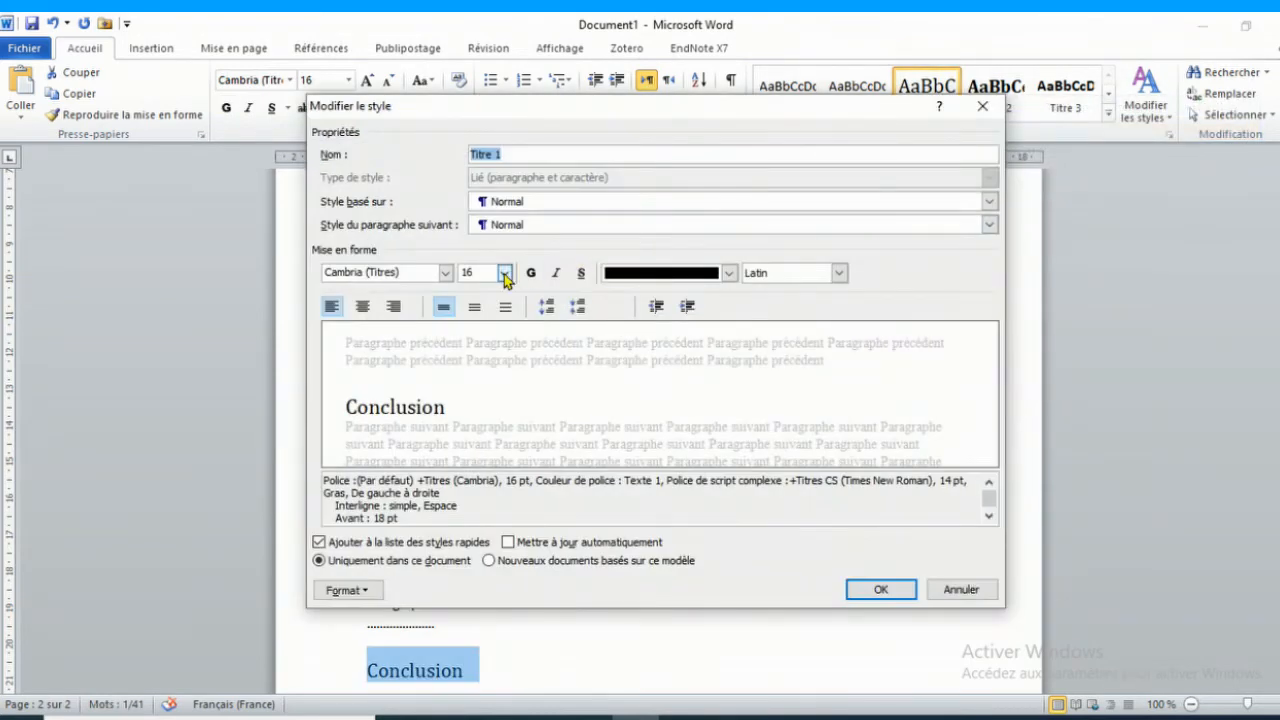
click(505, 276)
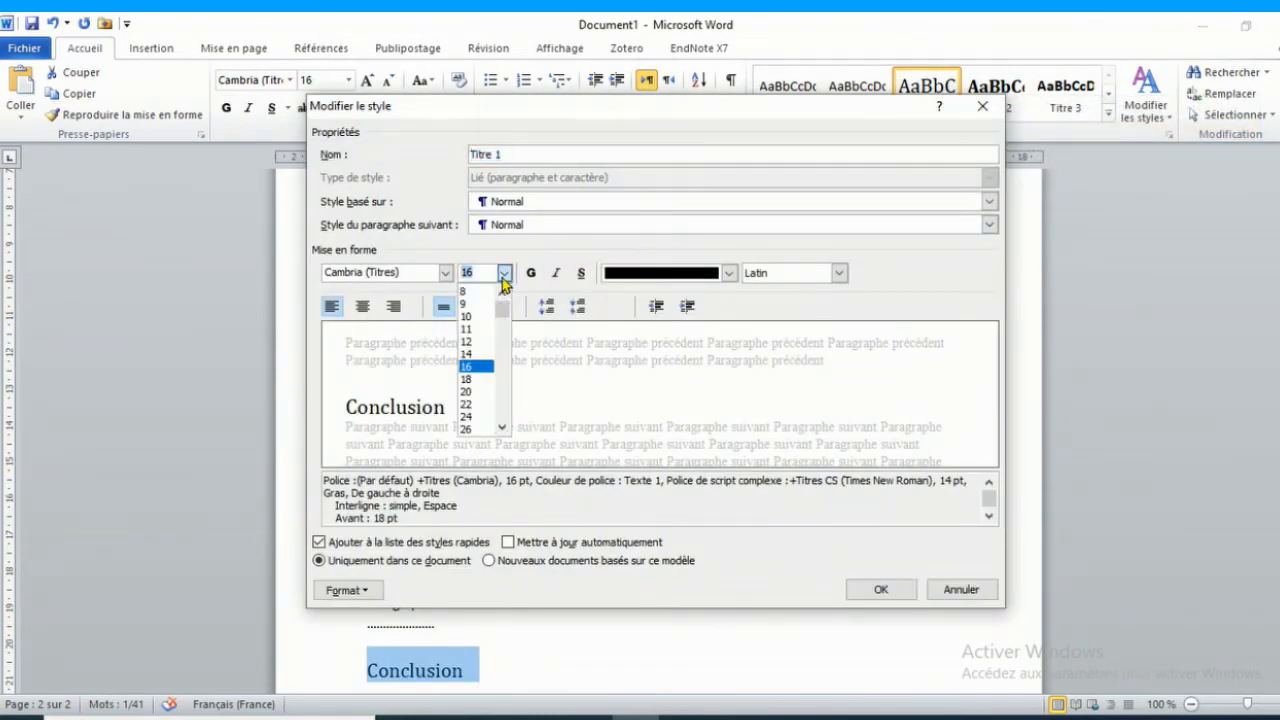
click(531, 274)
click(532, 274)
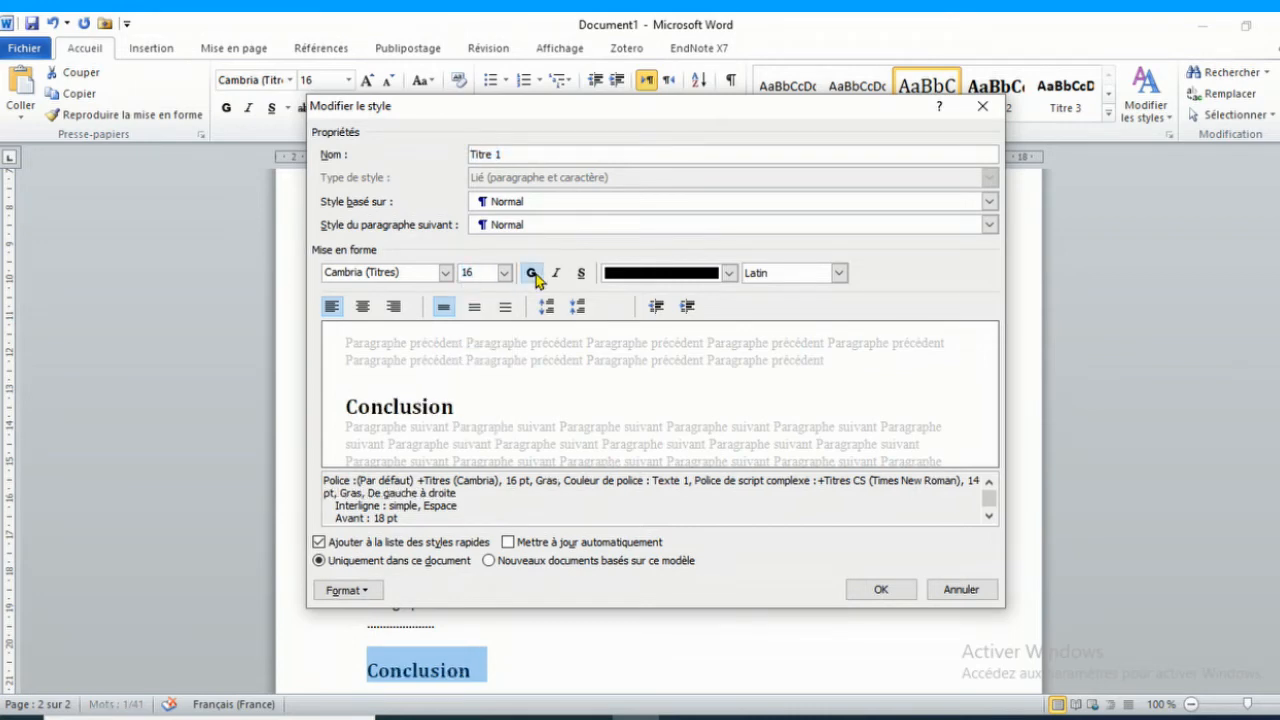
click(729, 273)
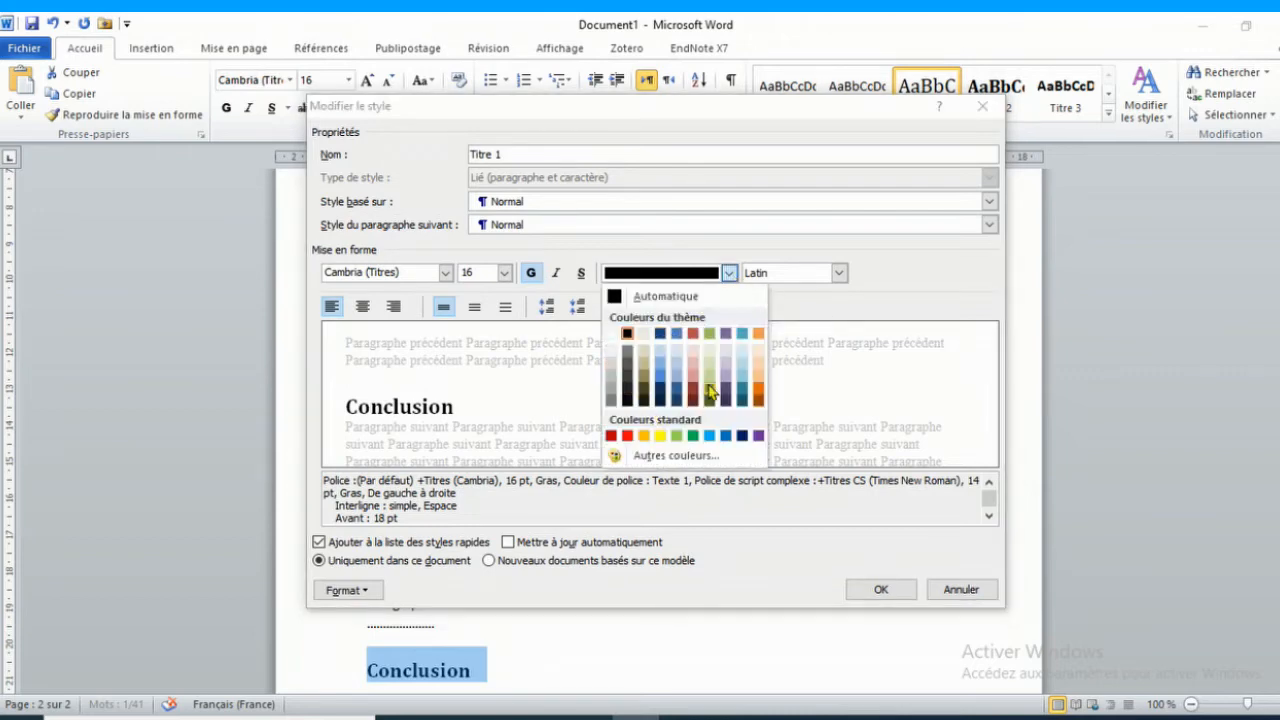
click(645, 296)
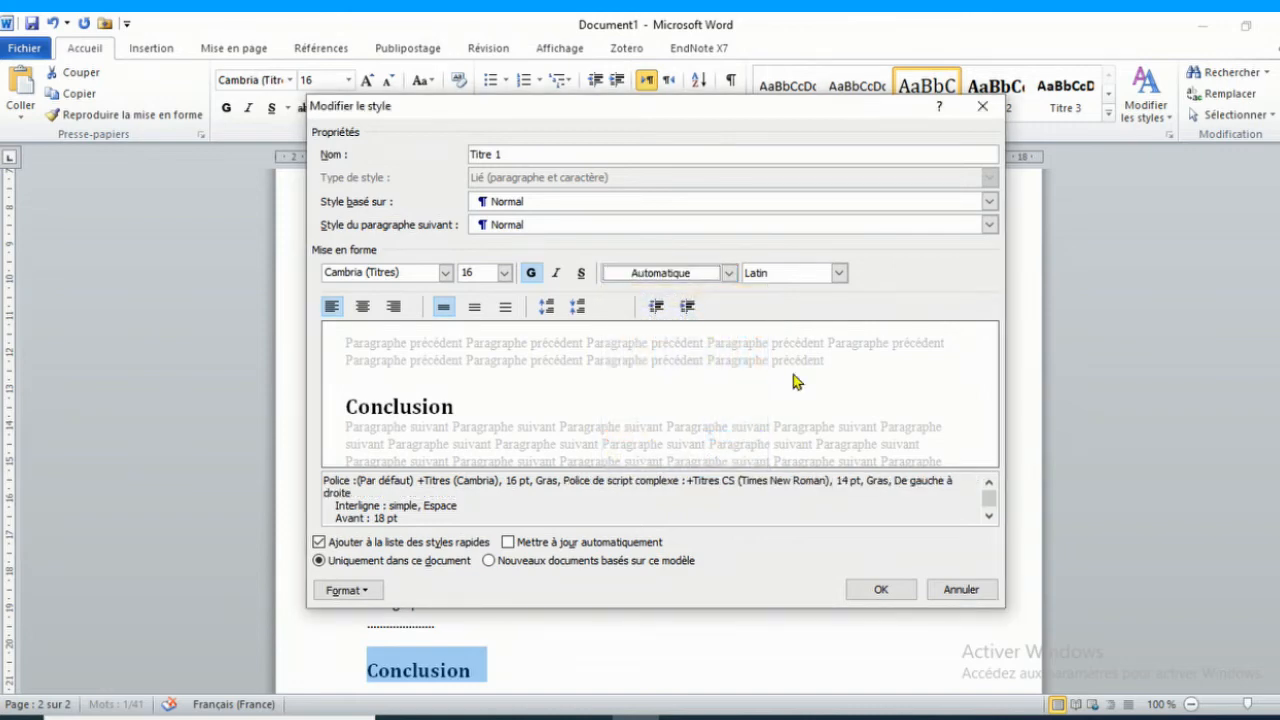
click(878, 589)
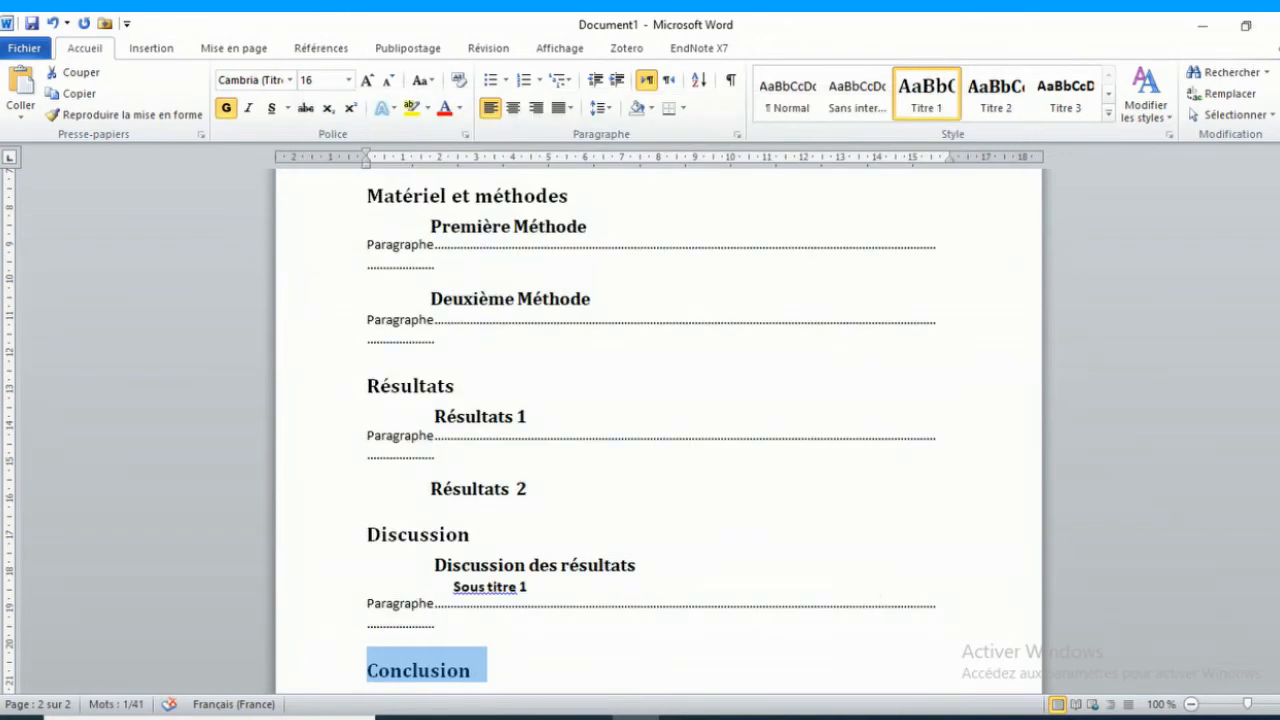
Insert a table of contents on the blank first page using the predefined Table automatique 2 layout
scroll(1183, 470, up, 5)
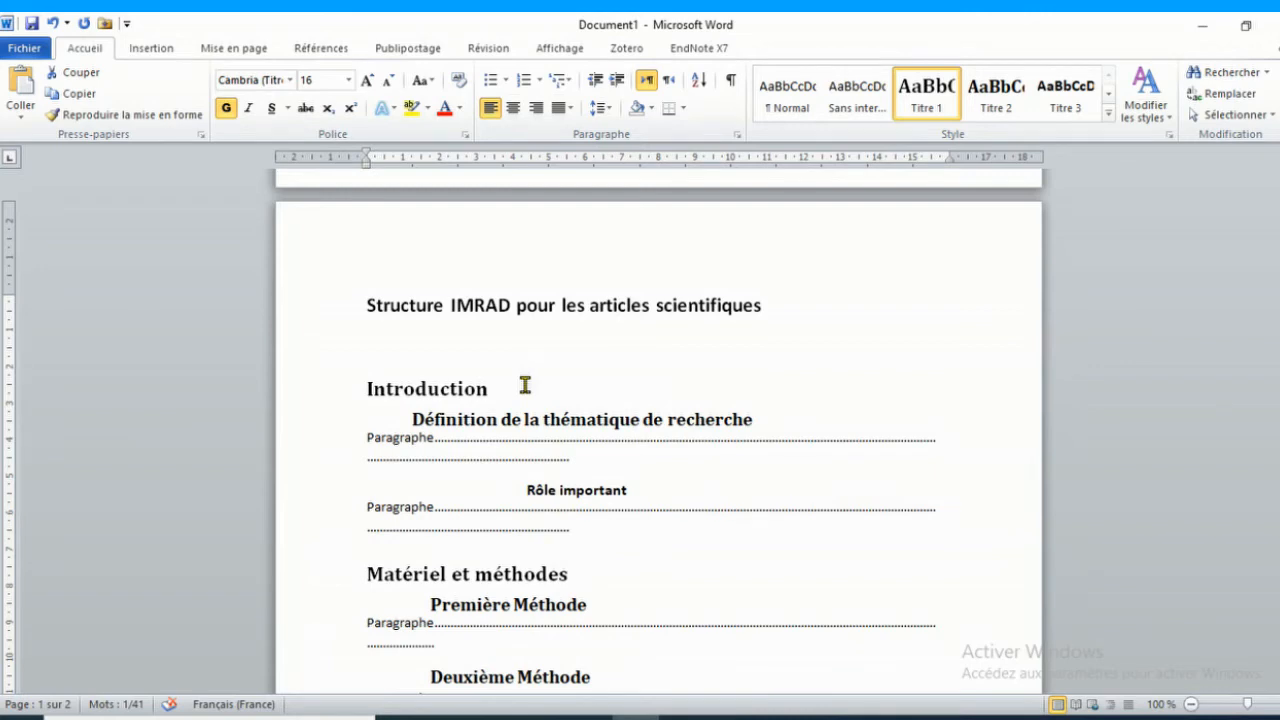
click(305, 52)
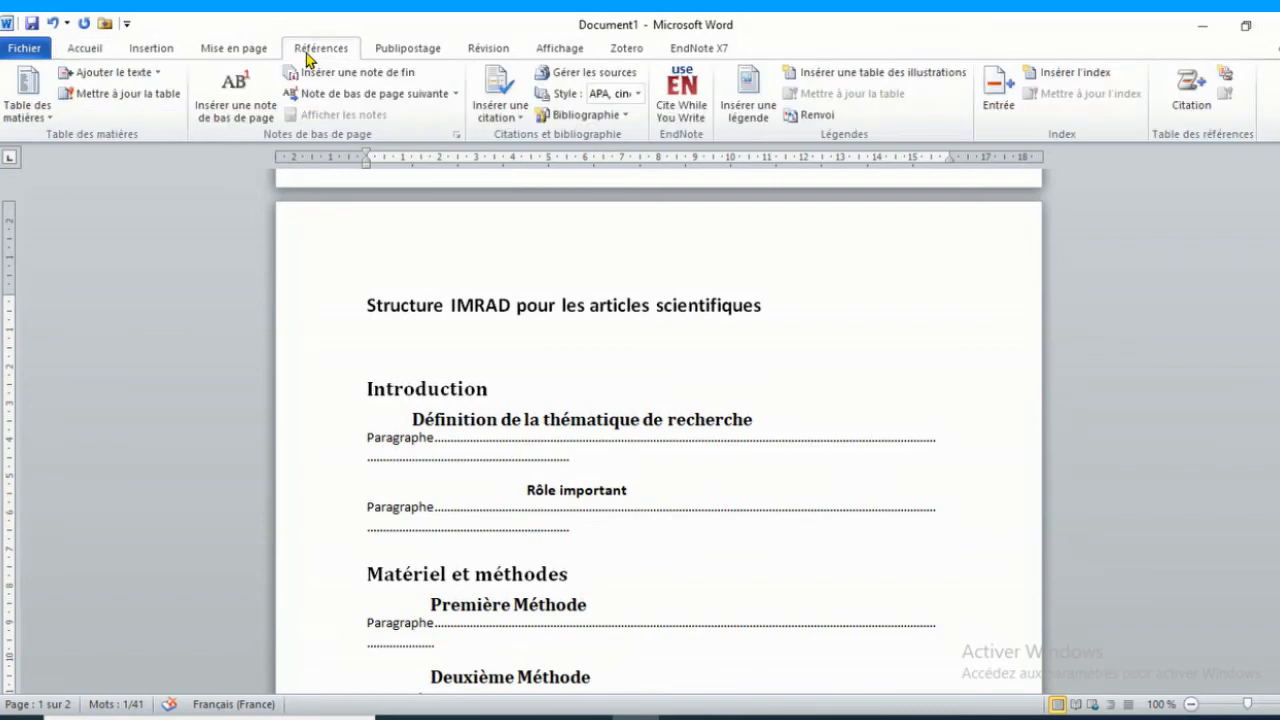
drag(1277, 444, 1277, 215)
click(423, 346)
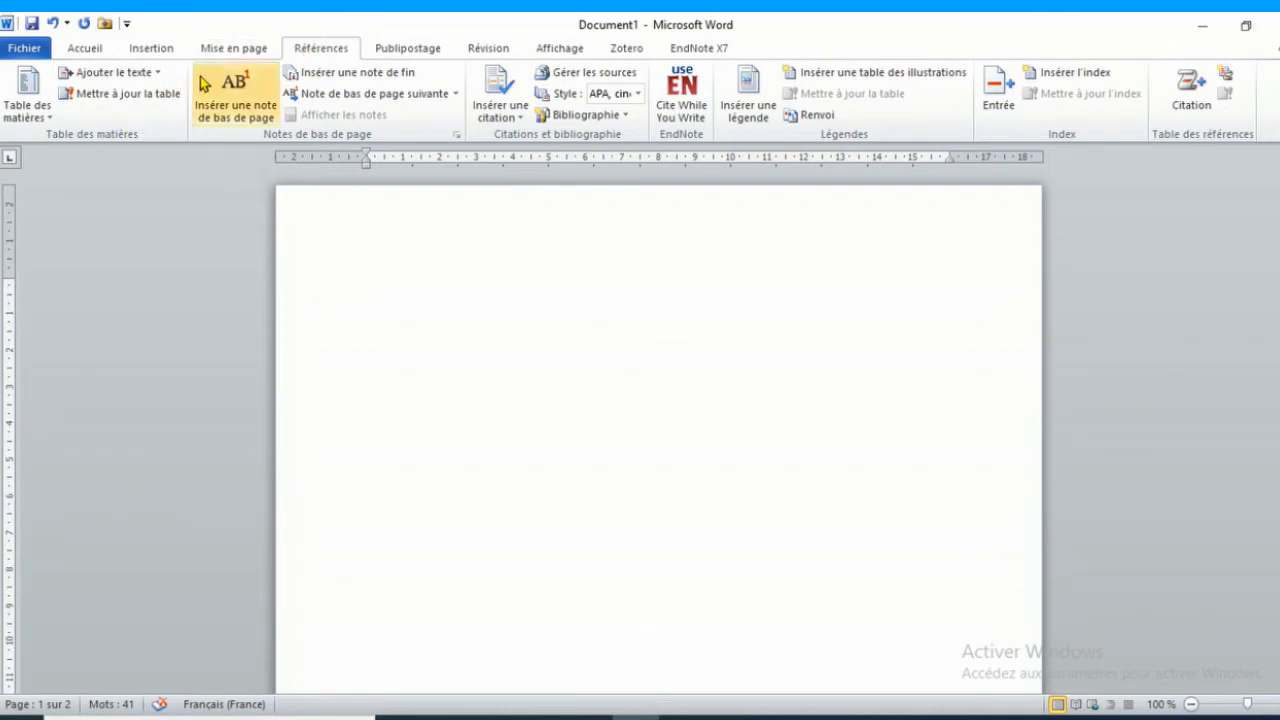
click(17, 123)
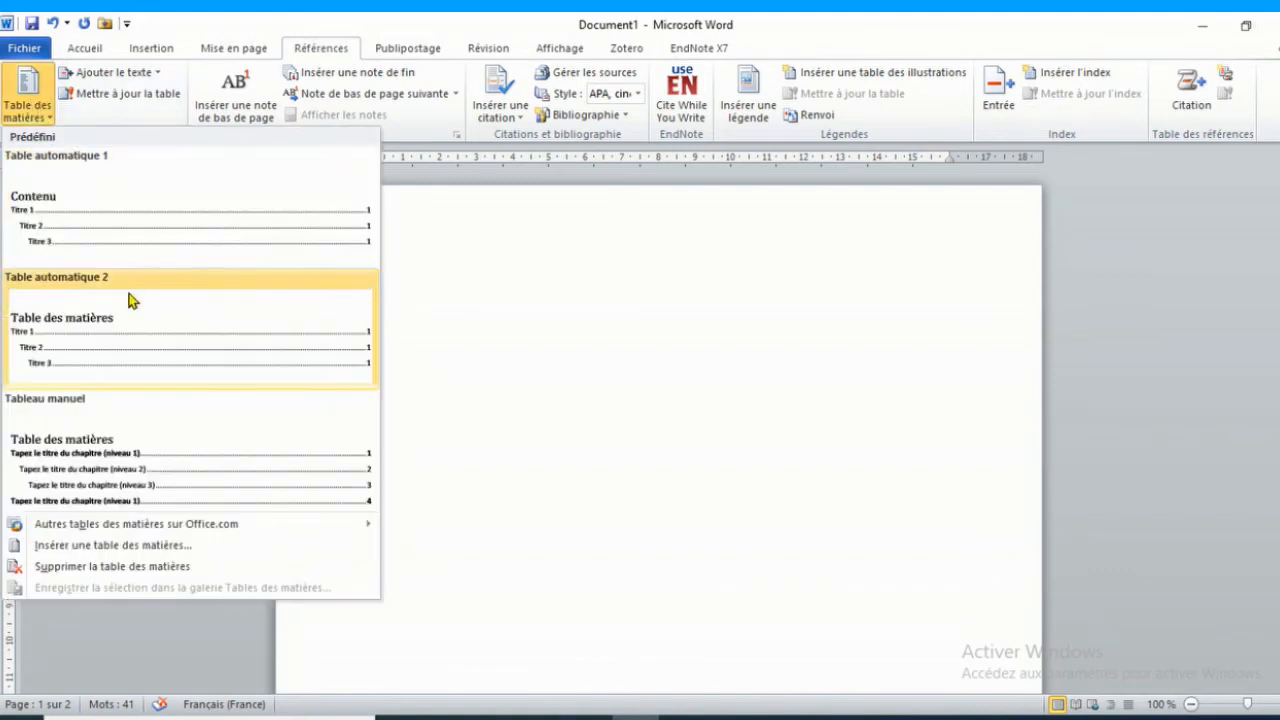
click(130, 302)
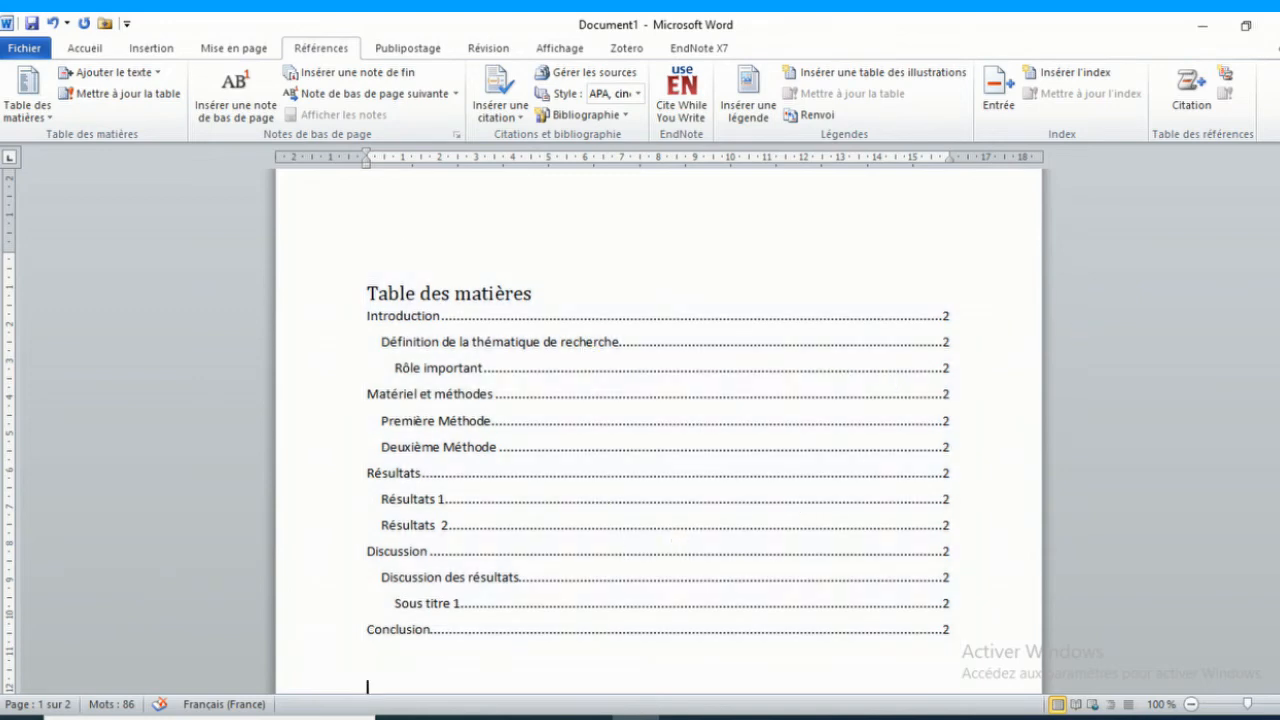
Delete the text "Sous titre 1" below the "Discussion des résultats" subheading
scroll(658, 430, down, 20)
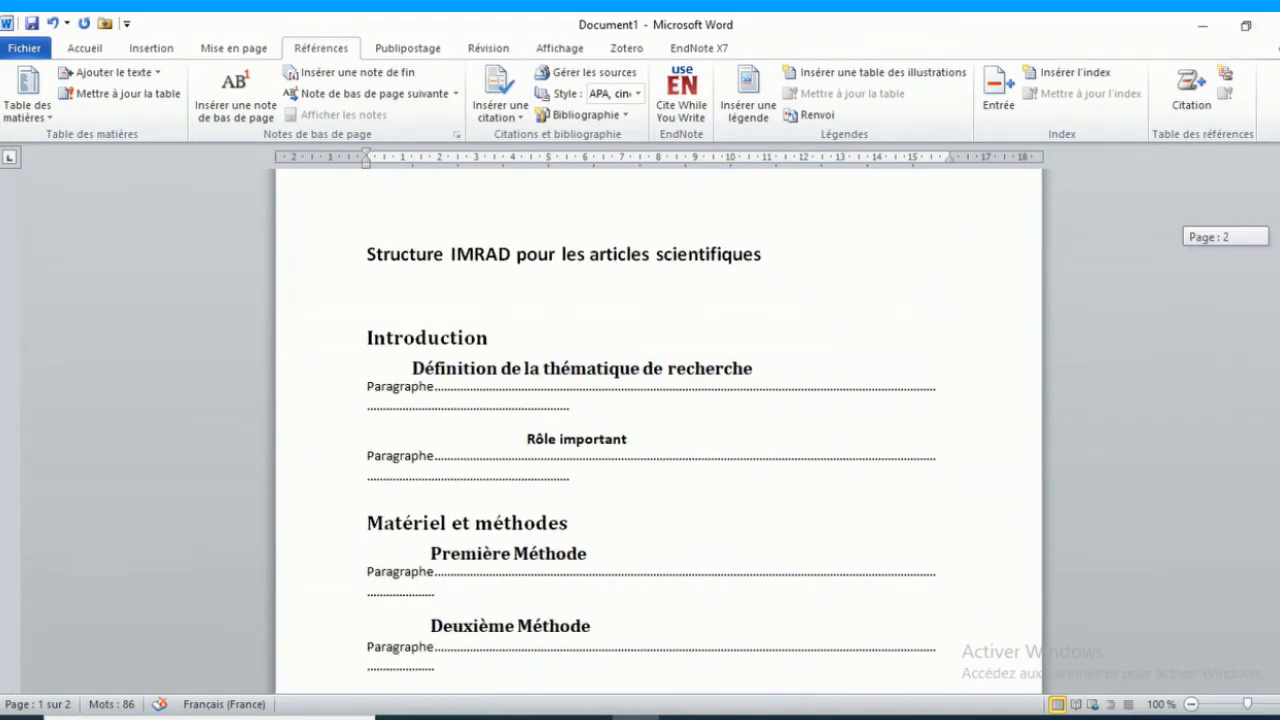
scroll(950, 552, down, 5)
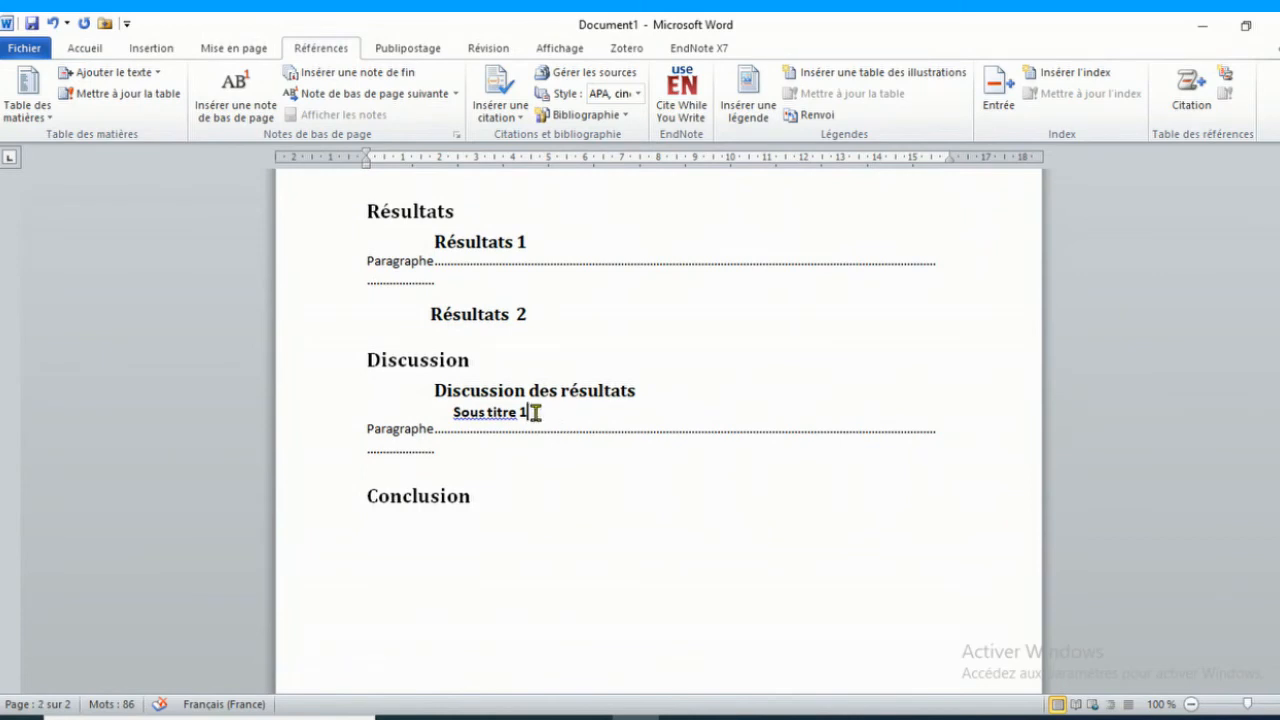
triple_click(481, 411)
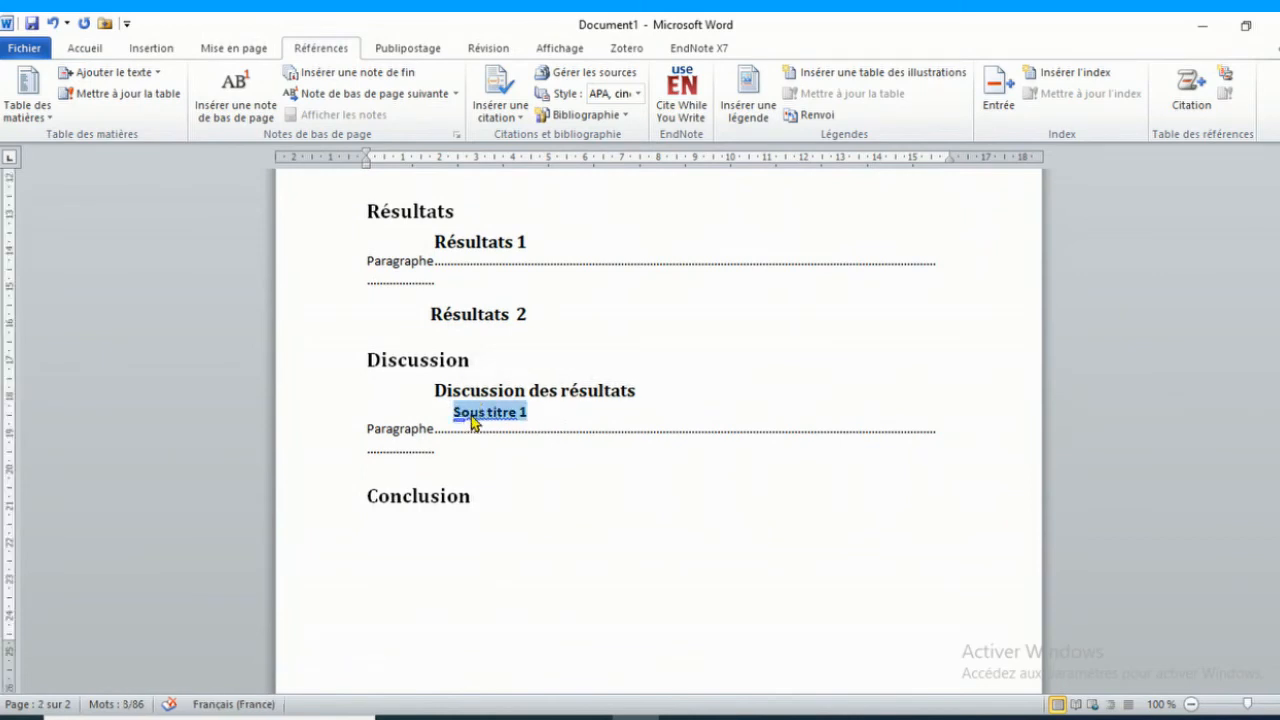
key(Delete)
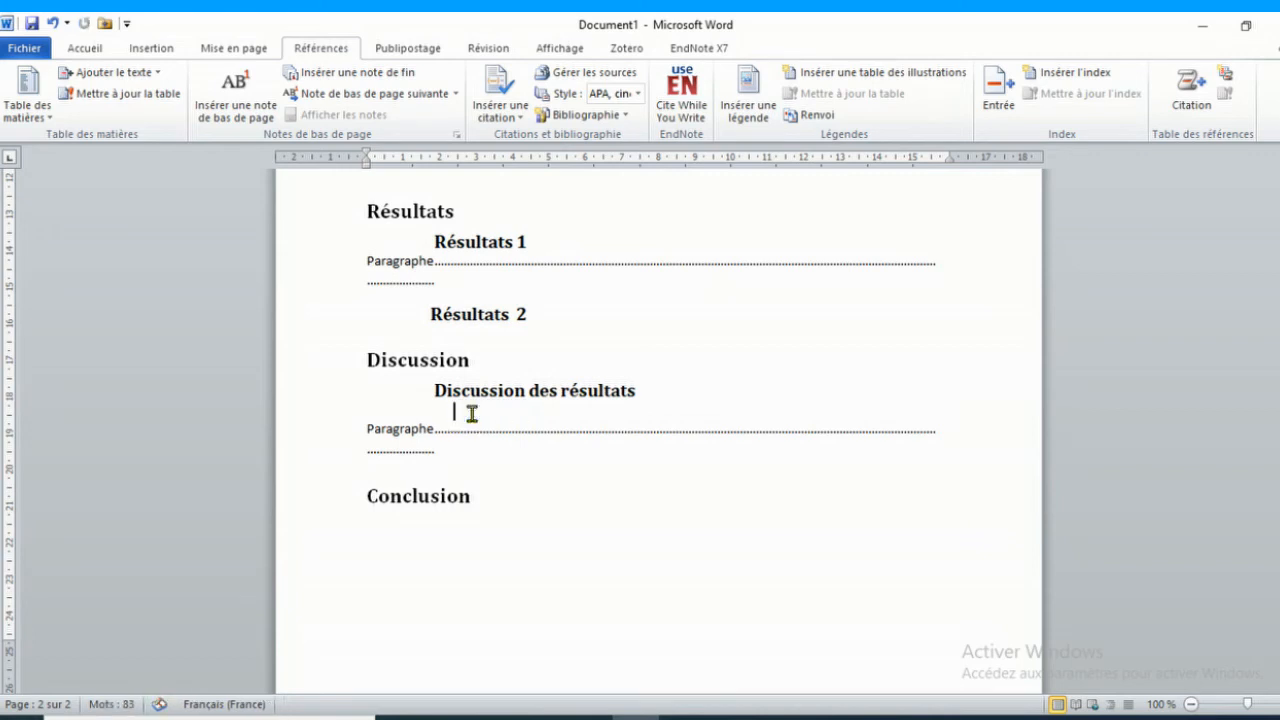
Update the table of contents on the first page so its entries match the document's current headings
drag(1275, 565, 1275, 300)
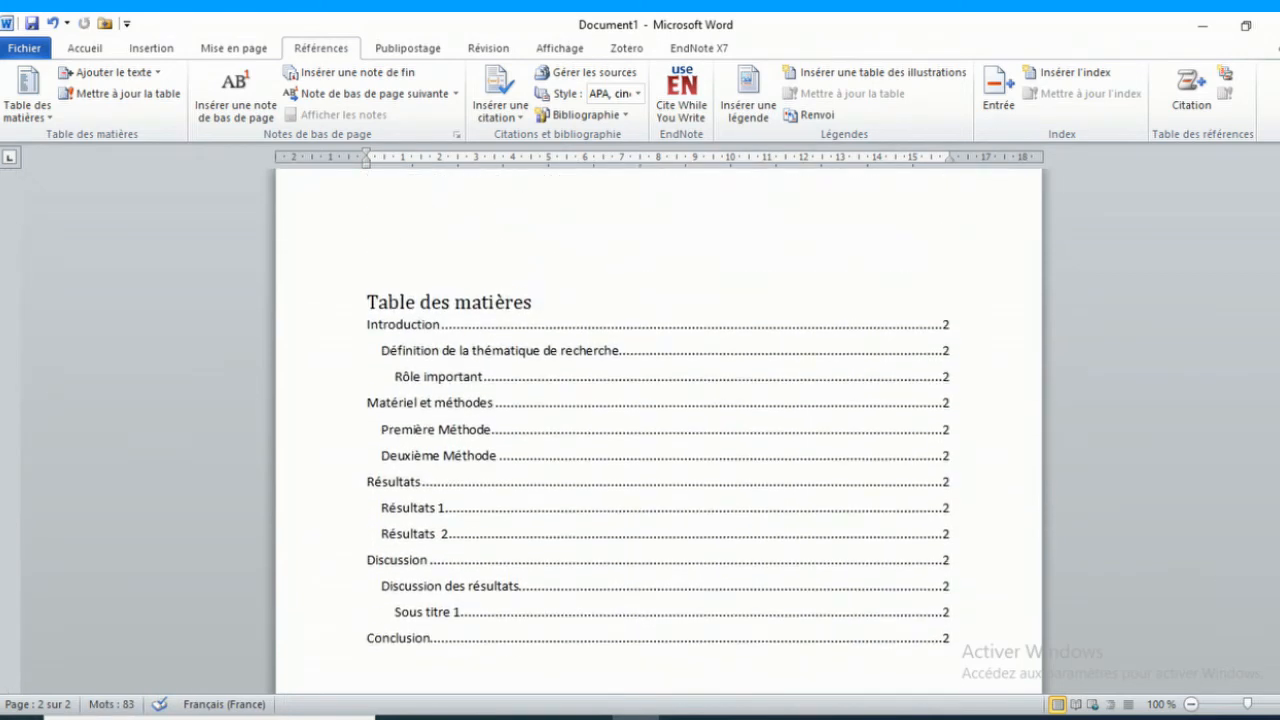
click(902, 372)
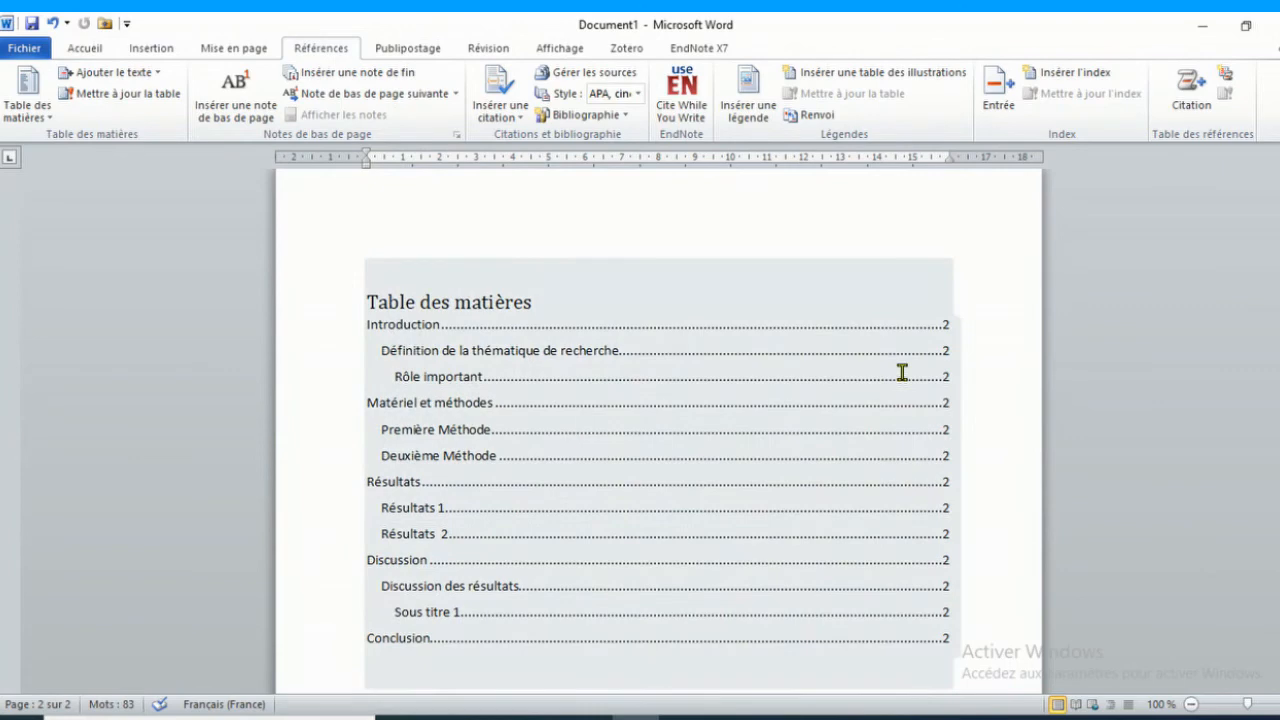
click(511, 306)
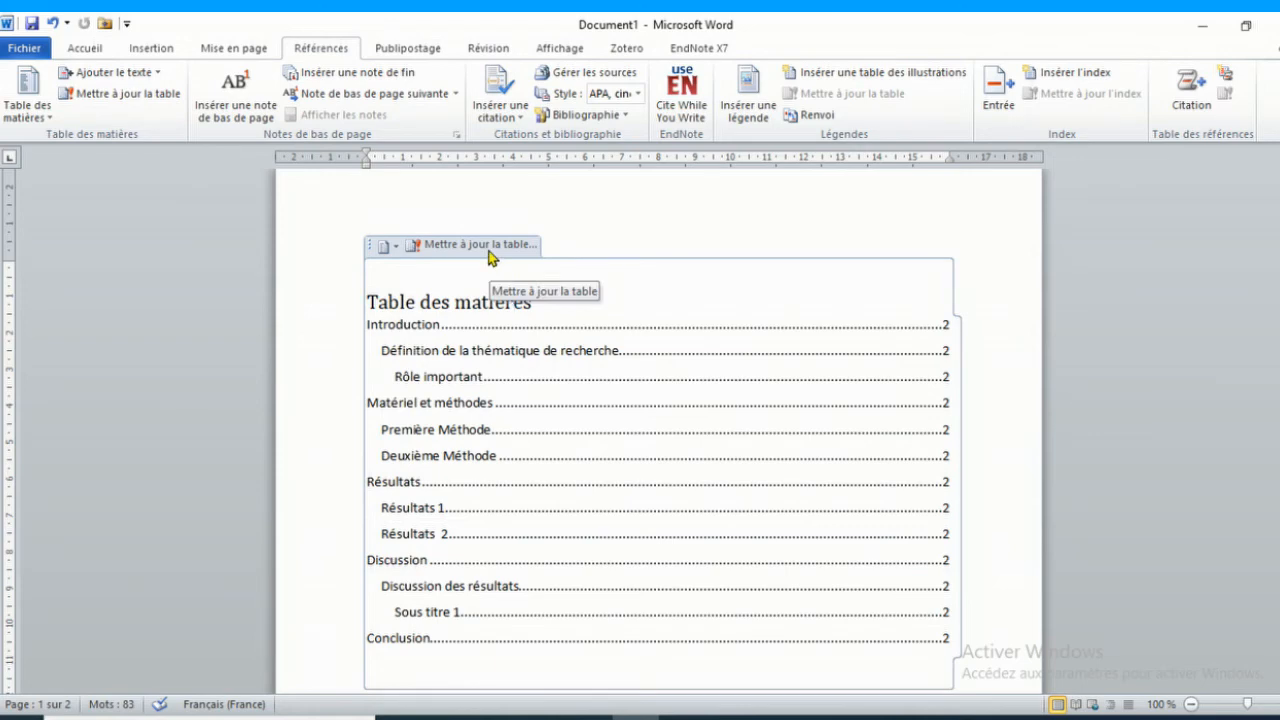
click(488, 250)
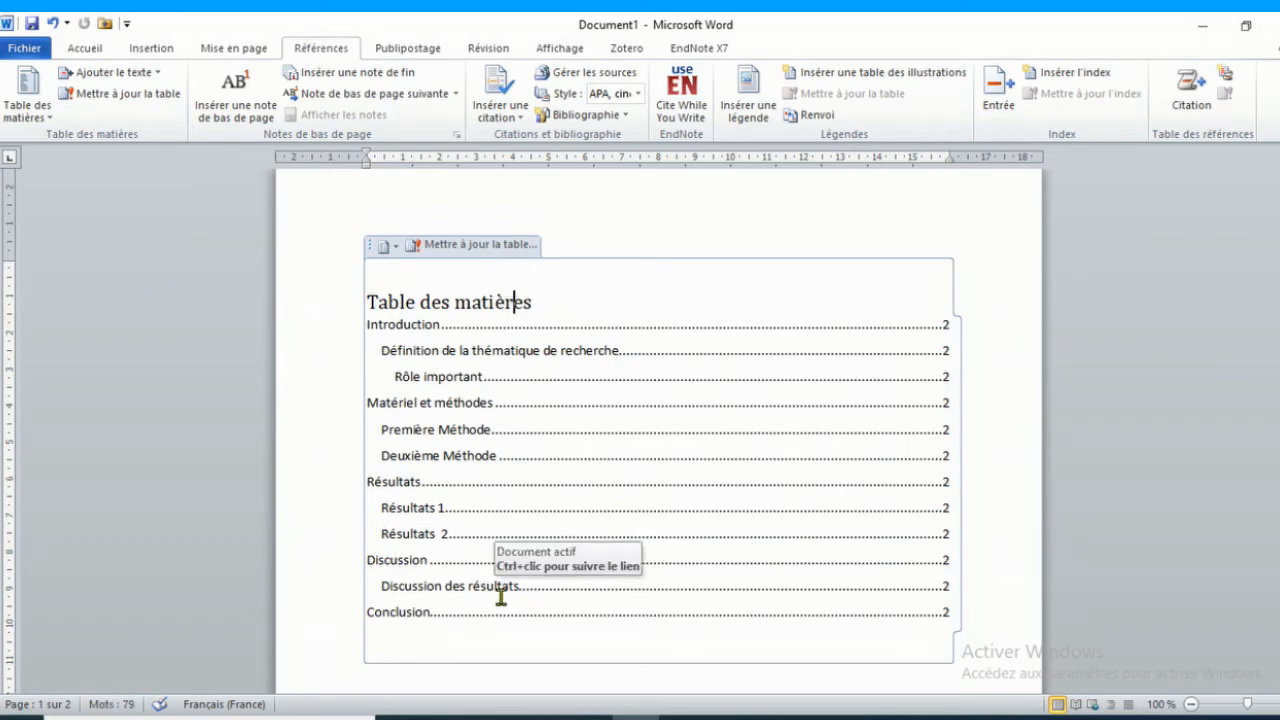
scroll(530, 534, down, 1)
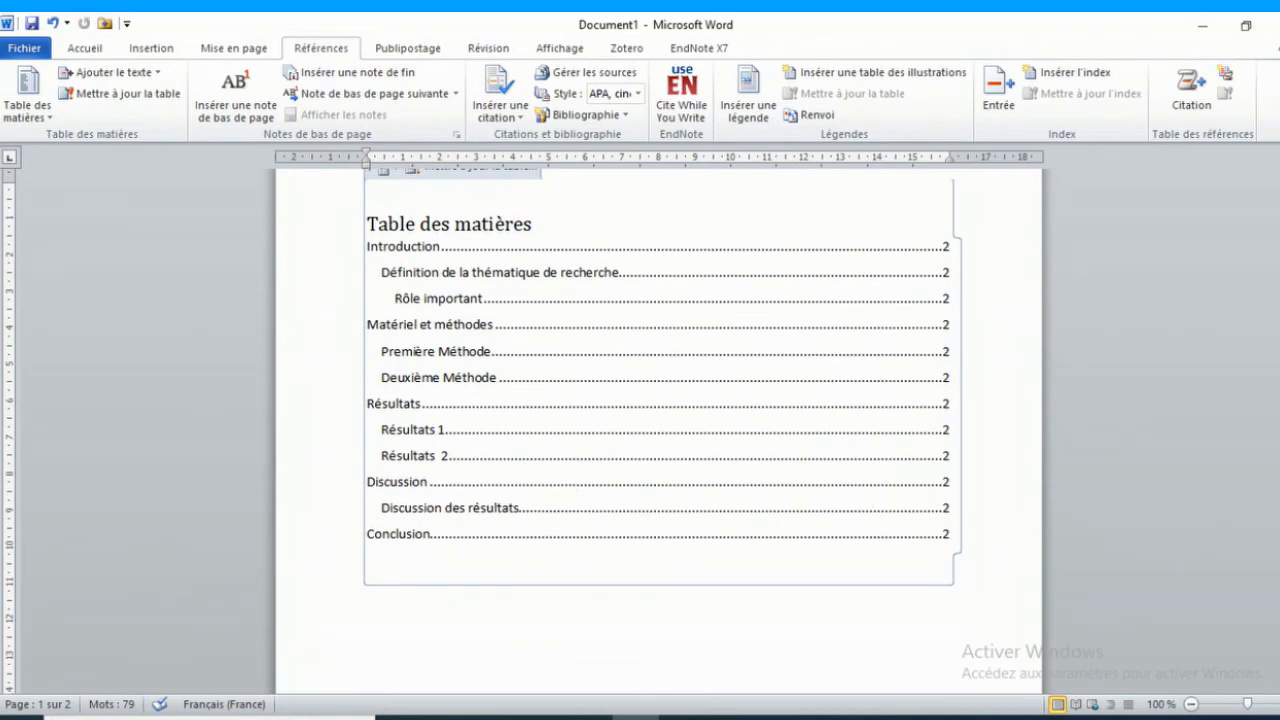
scroll(658, 420, up, 1)
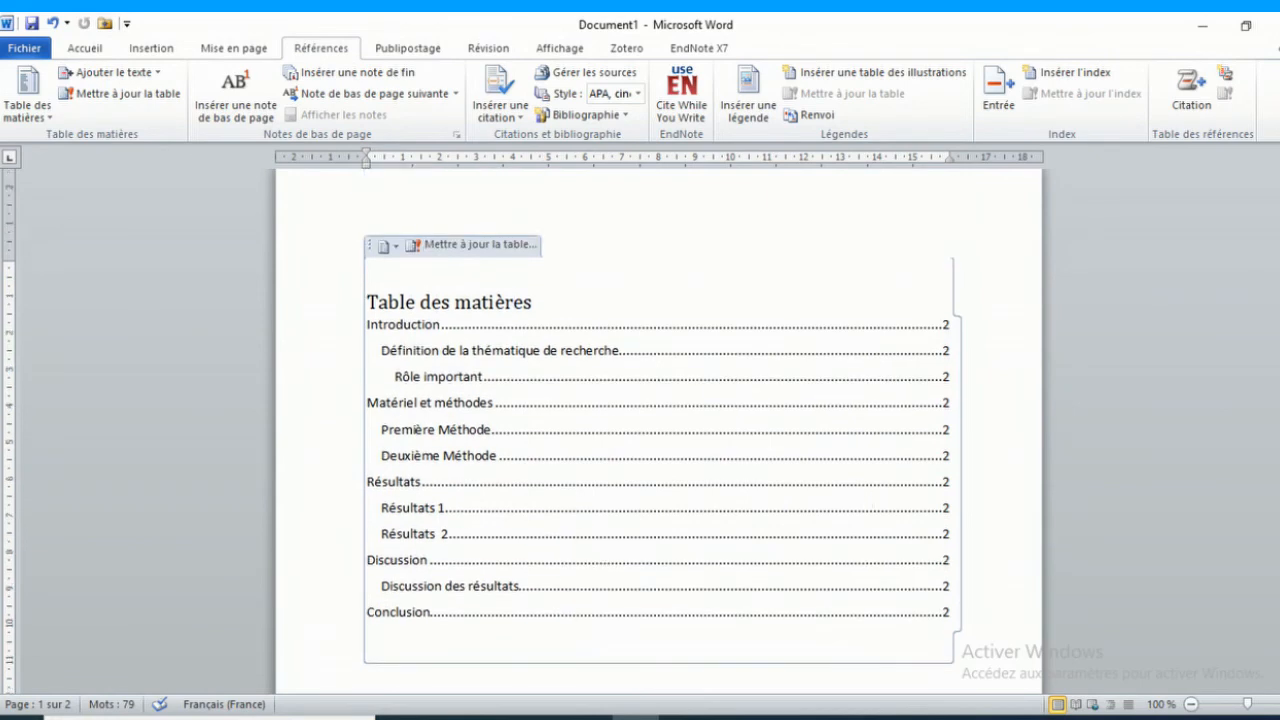
click(1203, 27)
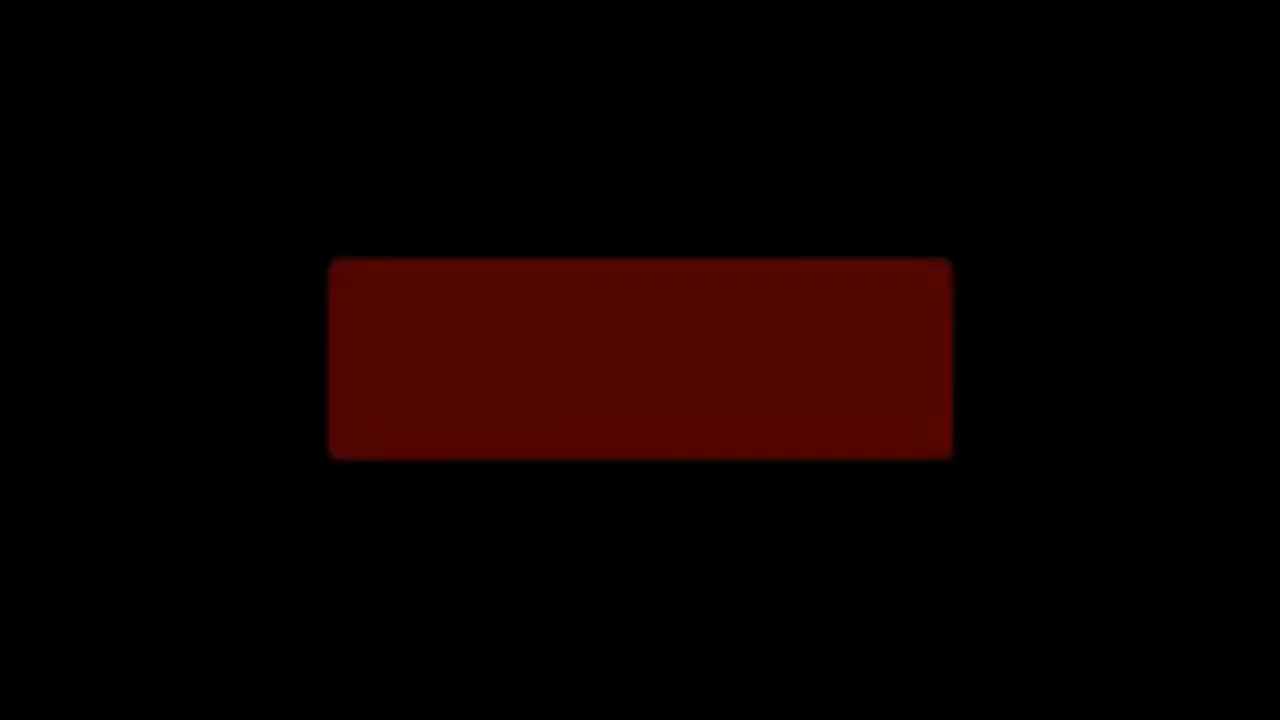